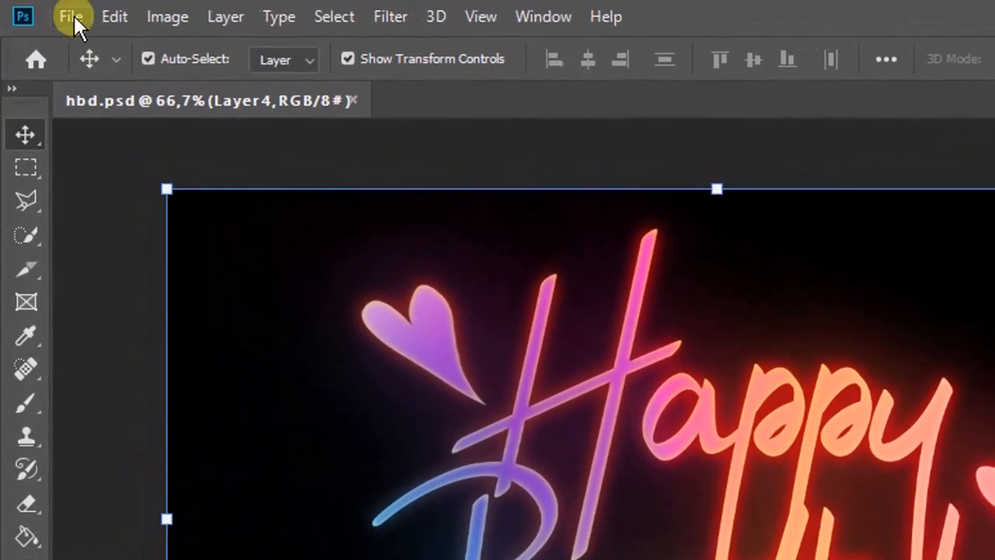
# - Create a new 1280 x 768 px RGB document with black background contents
pyautogui.click(41, 10)
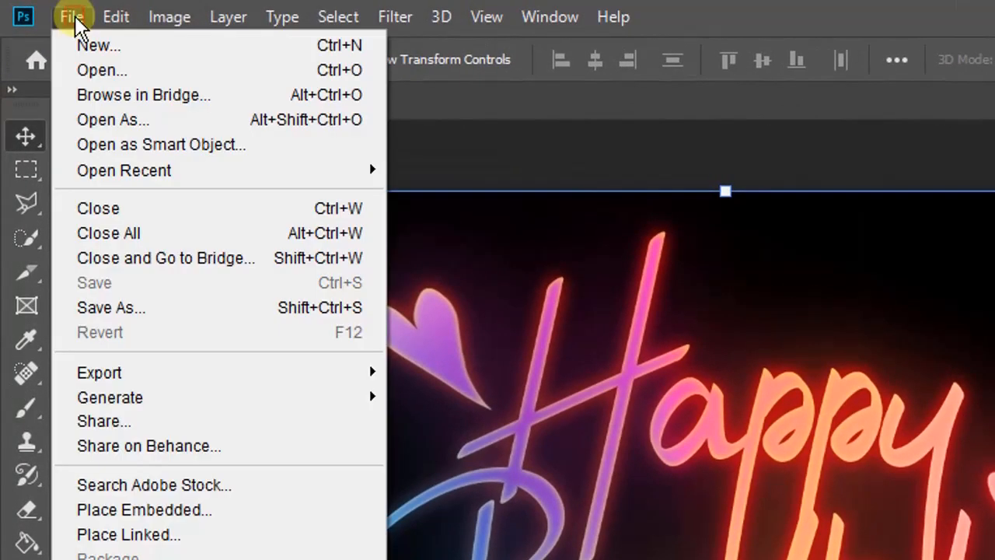
pyautogui.click(140, 44)
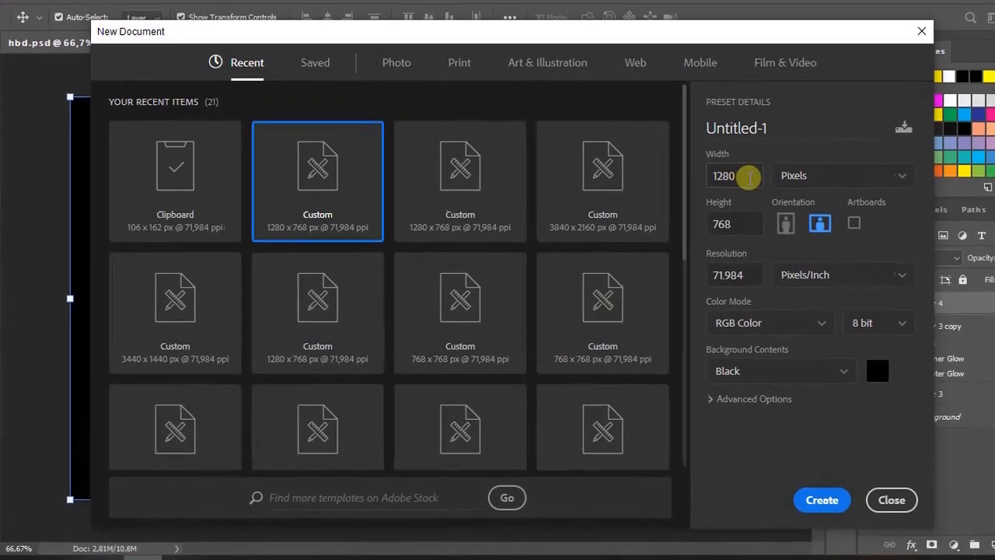
pyautogui.moveTo(723, 179); pyautogui.dragTo(652, 175)
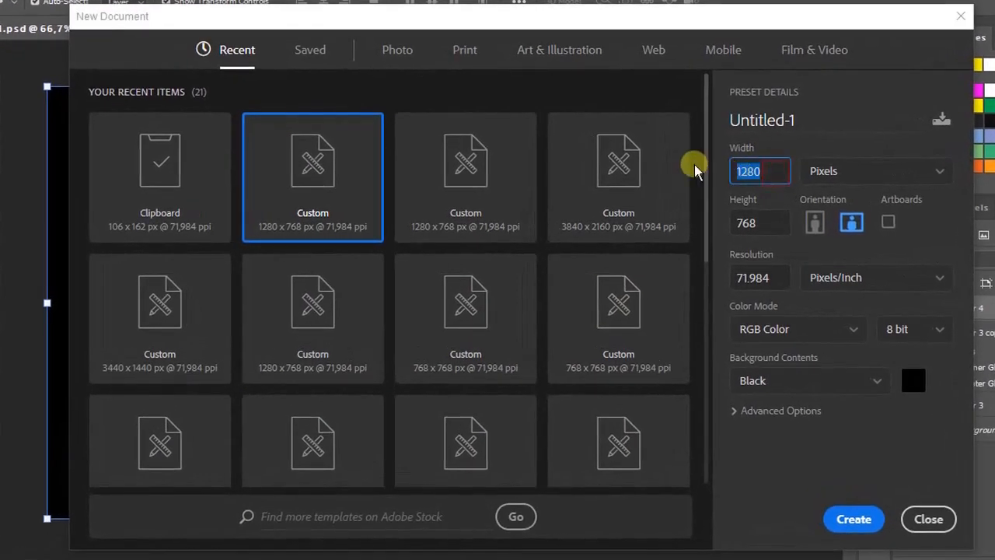
pyautogui.moveTo(767, 220); pyautogui.dragTo(703, 224)
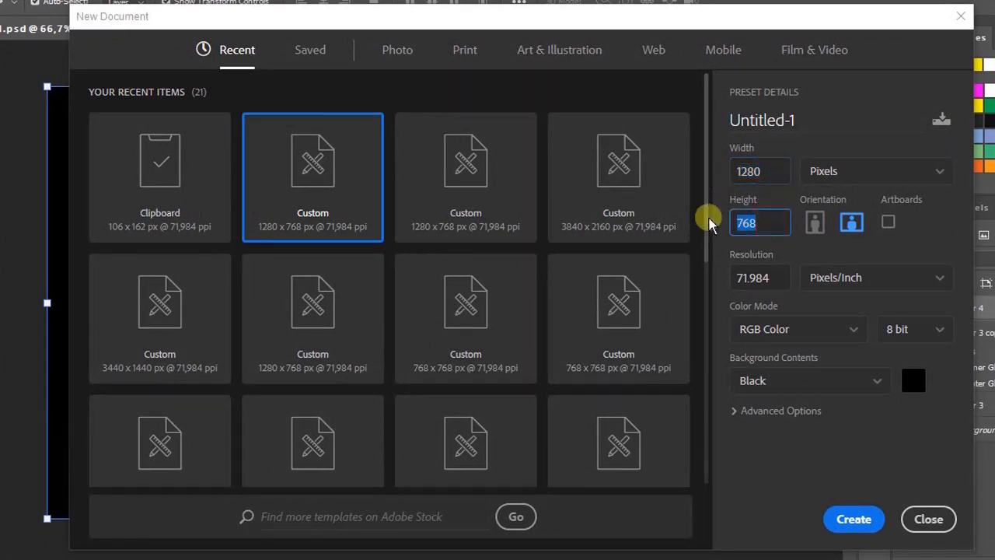
pyautogui.click(777, 217)
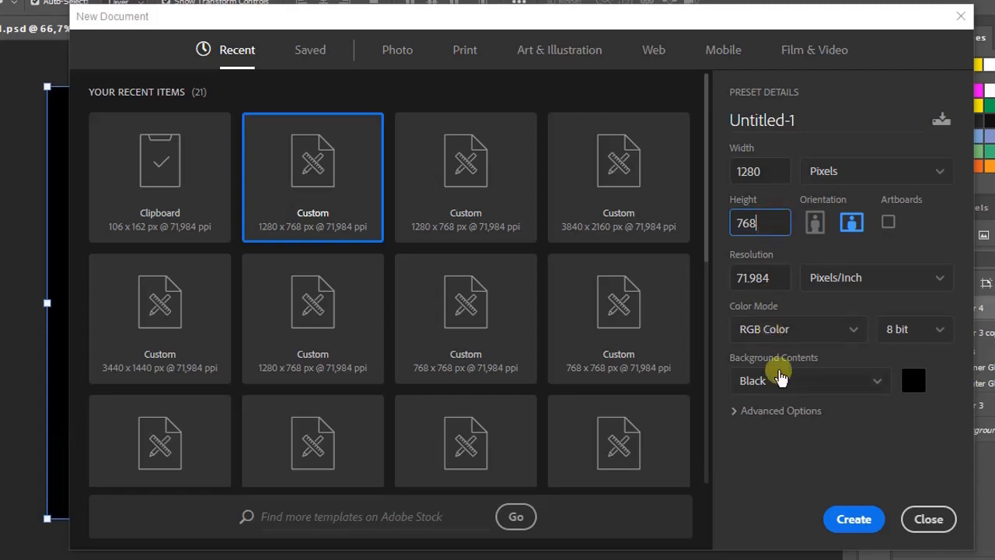
pyautogui.click(798, 381)
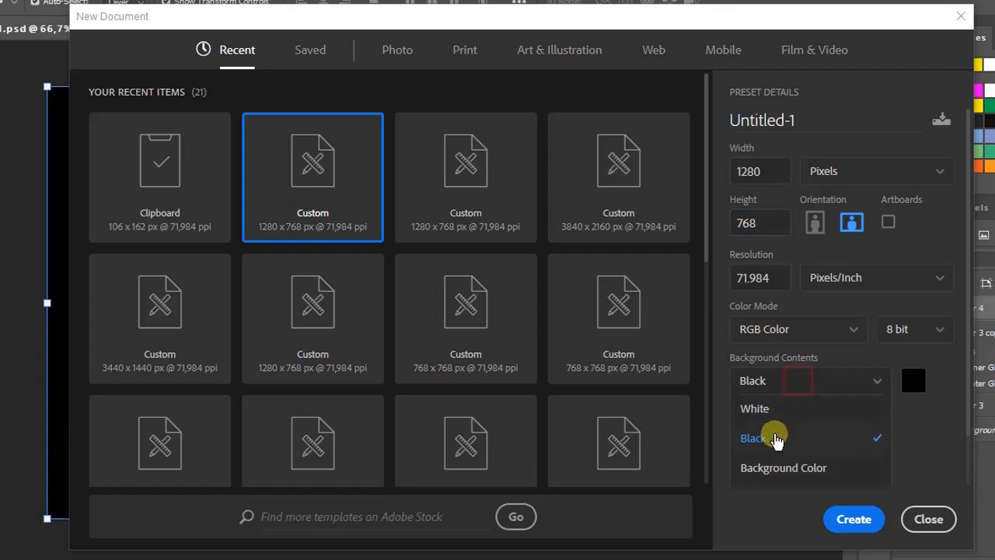
pyautogui.click(775, 440)
pyautogui.click(854, 519)
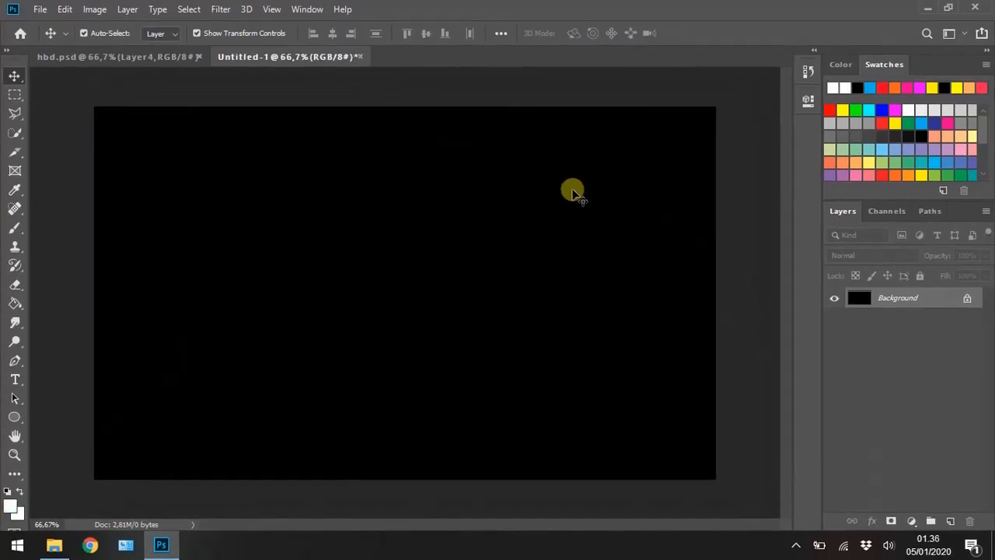
# - Add the horizontal text "Happy Birthday" on two centred lines in 150 pt Bulgatti Regular on the black canvas
pyautogui.rightClick(15, 379)
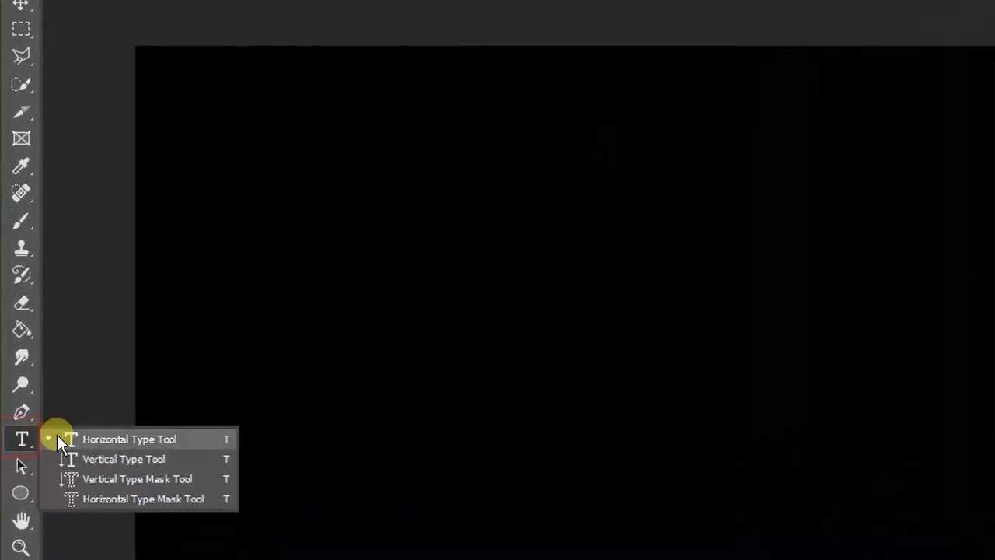
pyautogui.click(111, 439)
pyautogui.click(565, 250)
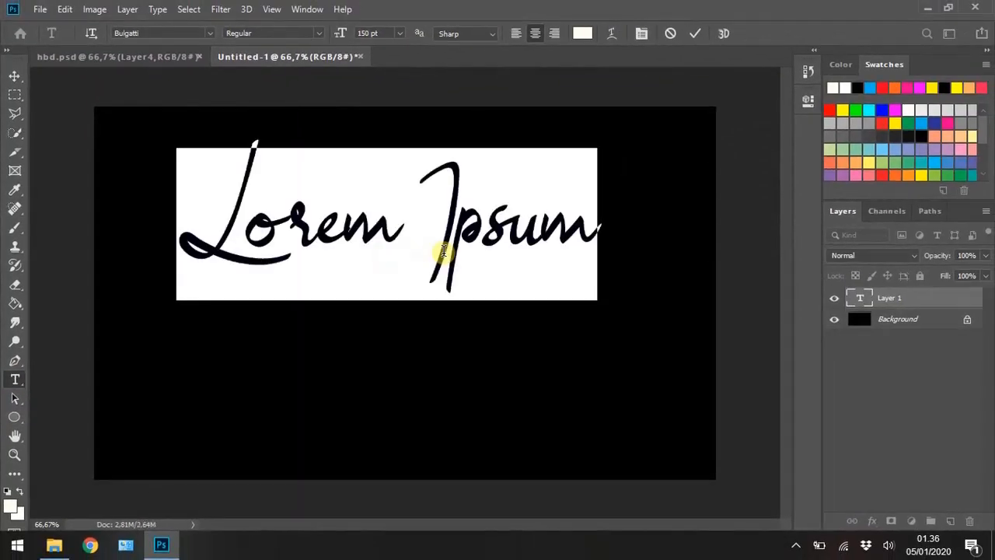
pyautogui.write('Hapy')
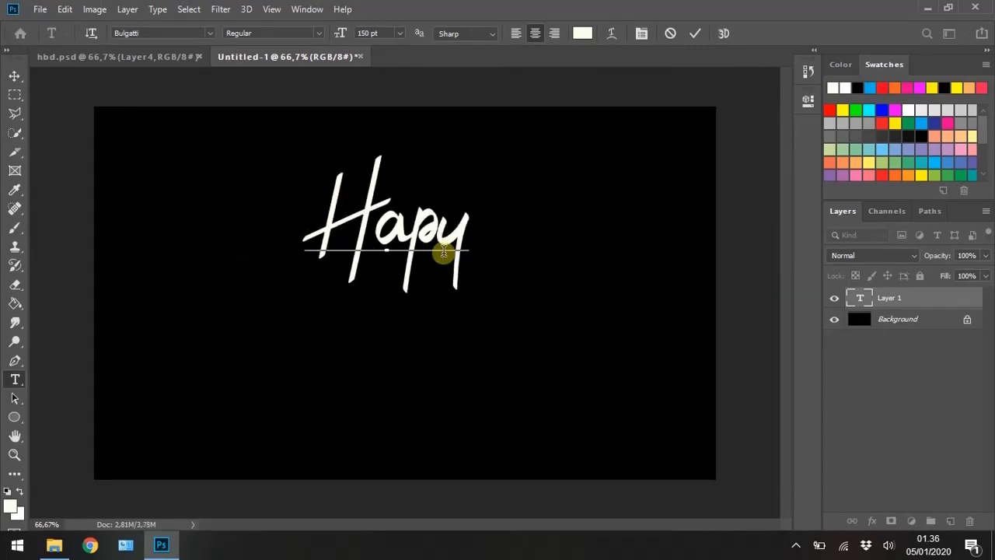
pyautogui.press('BackSpace')
pyautogui.write('p')
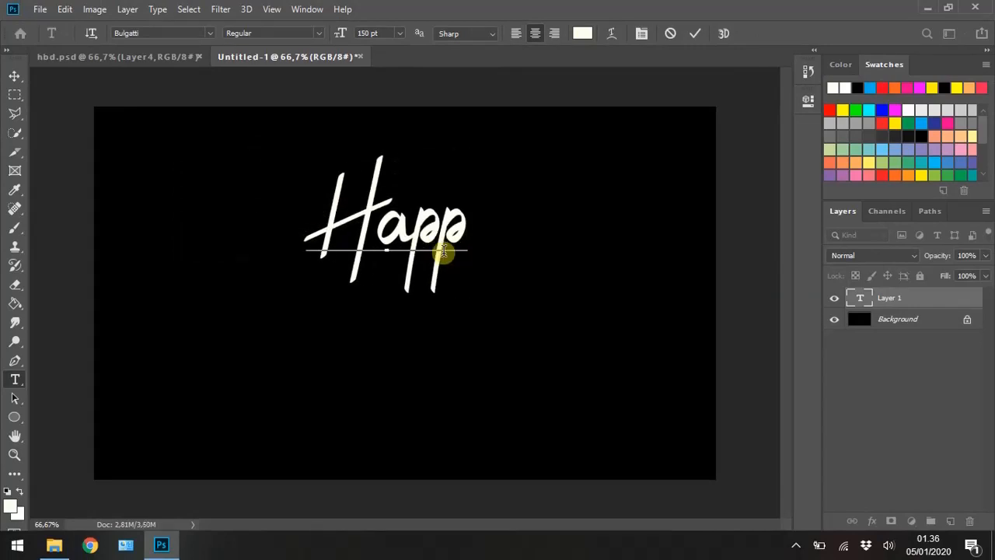
pyautogui.write('y B')
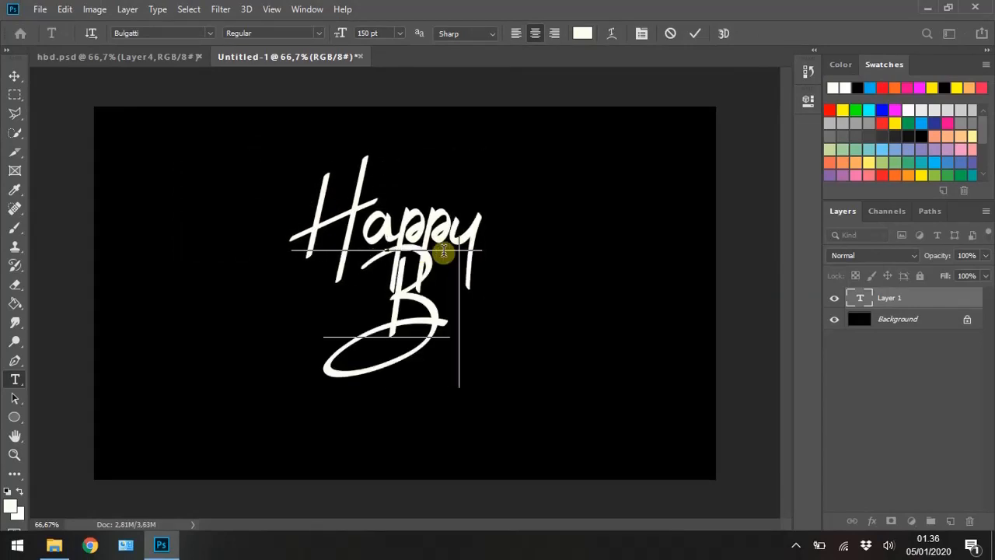
pyautogui.write('irthday')
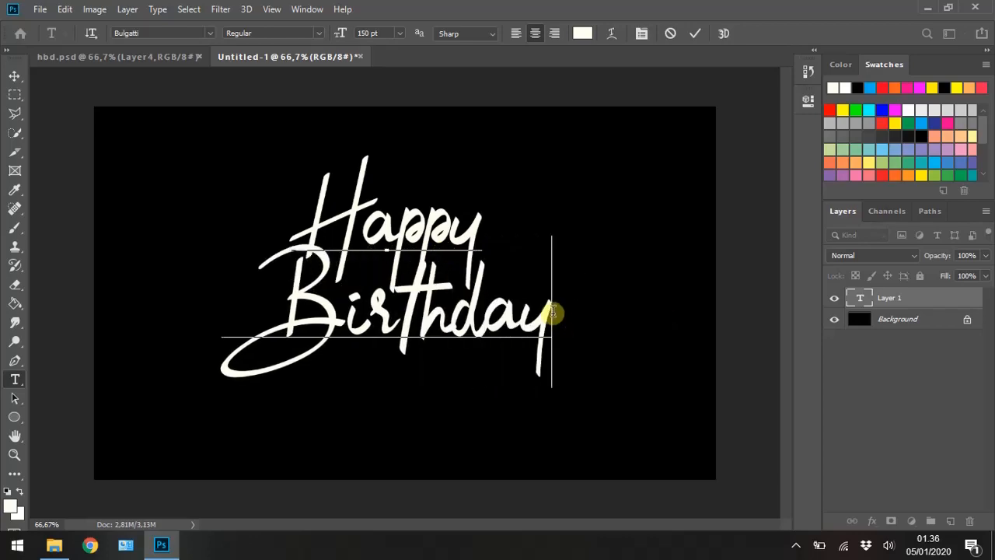
pyautogui.moveTo(551, 317); pyautogui.dragTo(269, 210)
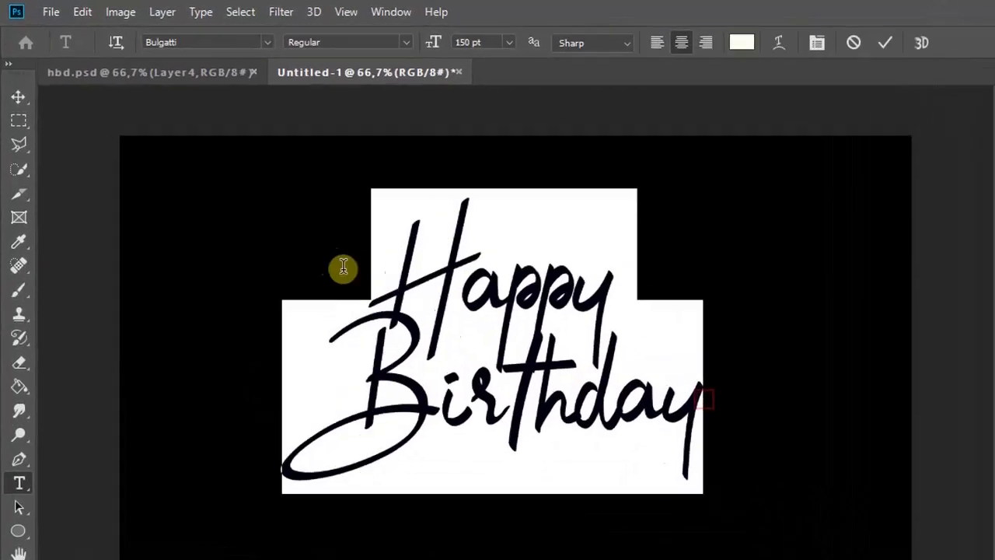
pyautogui.click(258, 66)
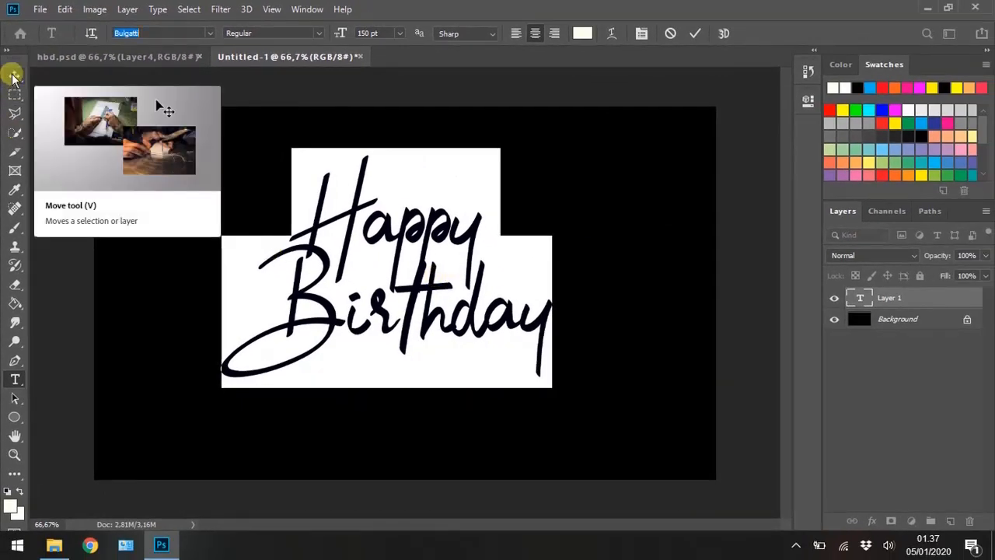
# - Scale the "Happy Birthday" text up to about 130% and reposition it near the middle of the canvas
pyautogui.click(13, 76)
pyautogui.click(551, 383)
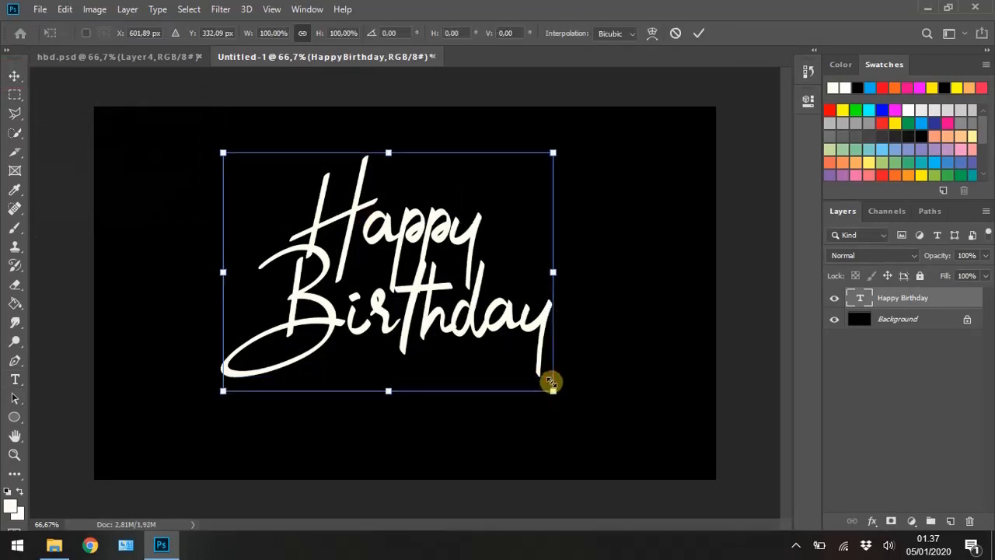
pyautogui.moveTo(550, 382); pyautogui.dragTo(612, 446)
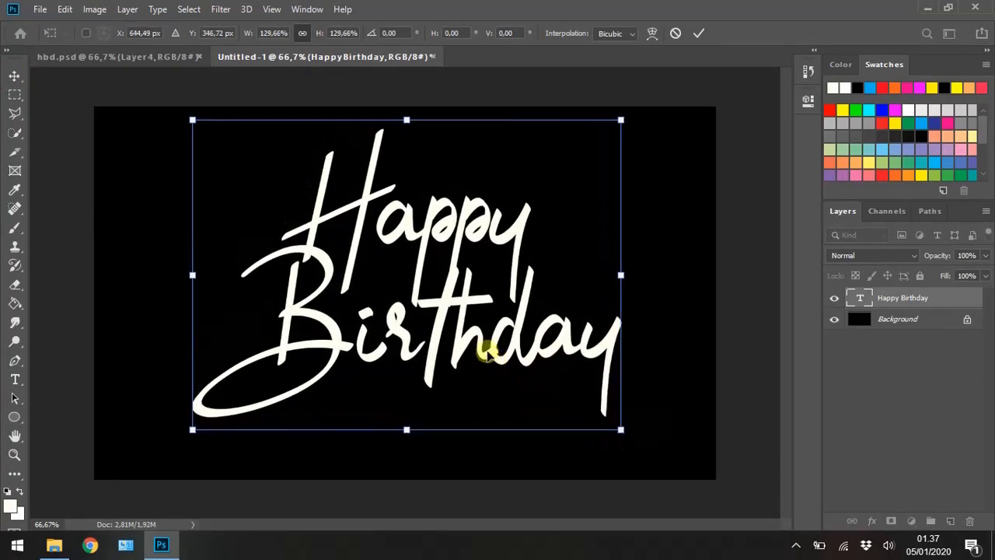
pyautogui.moveTo(475, 335); pyautogui.dragTo(472, 354)
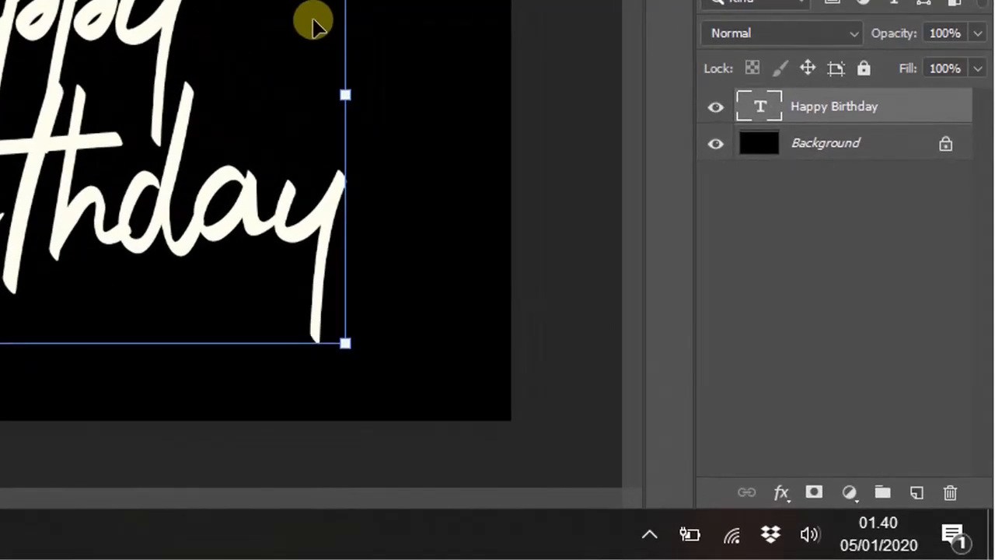
# - On a new layer, draw a closed heart path beside "Happy" with the Pen tool and make it a selection with feather radius 0
pyautogui.click(916, 492)
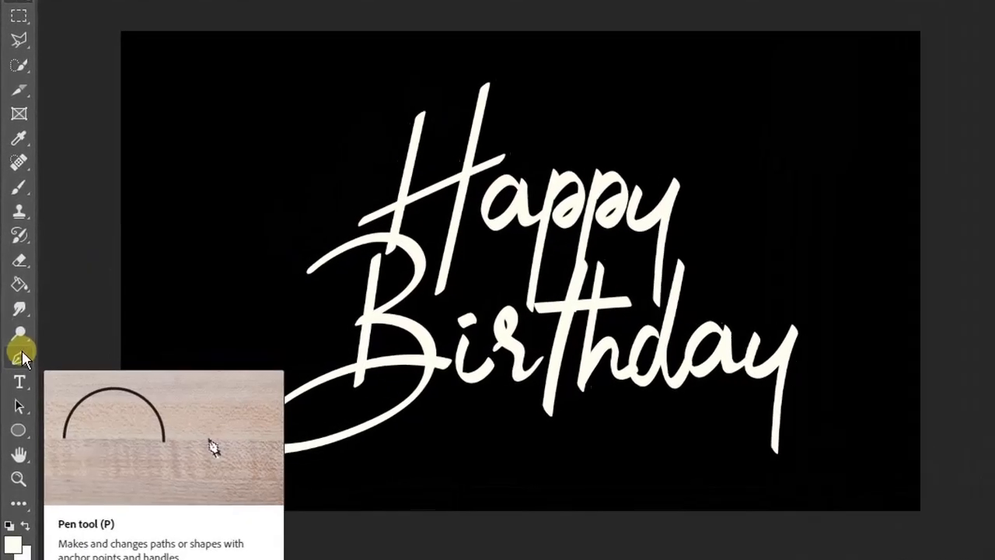
pyautogui.rightClick(15, 360)
pyautogui.click(78, 357)
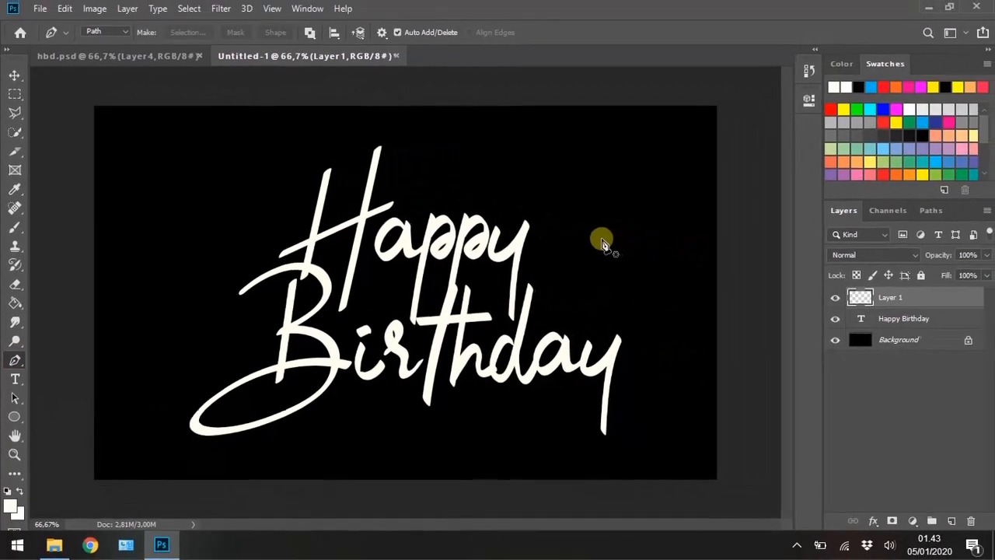
pyautogui.click(593, 242)
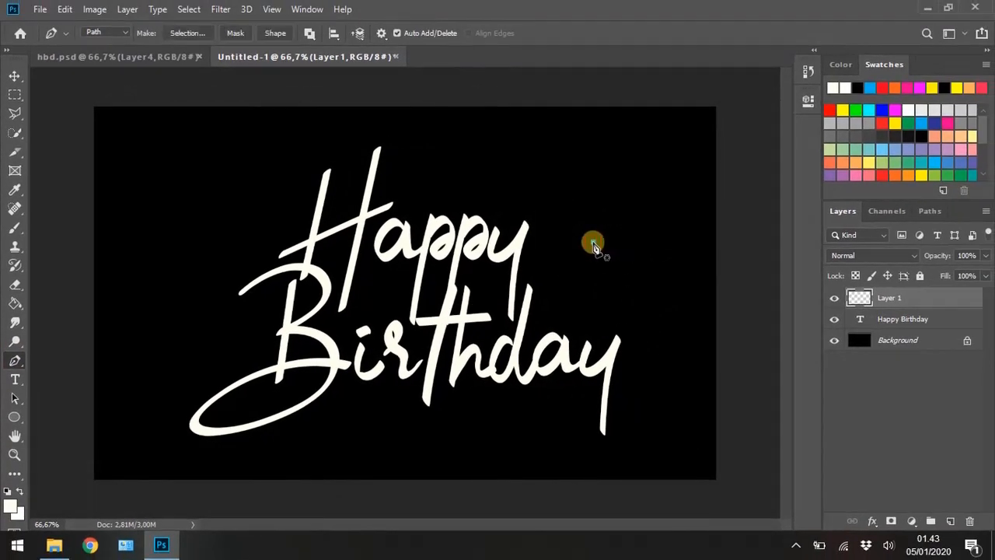
pyautogui.moveTo(637, 237); pyautogui.dragTo(667, 257)
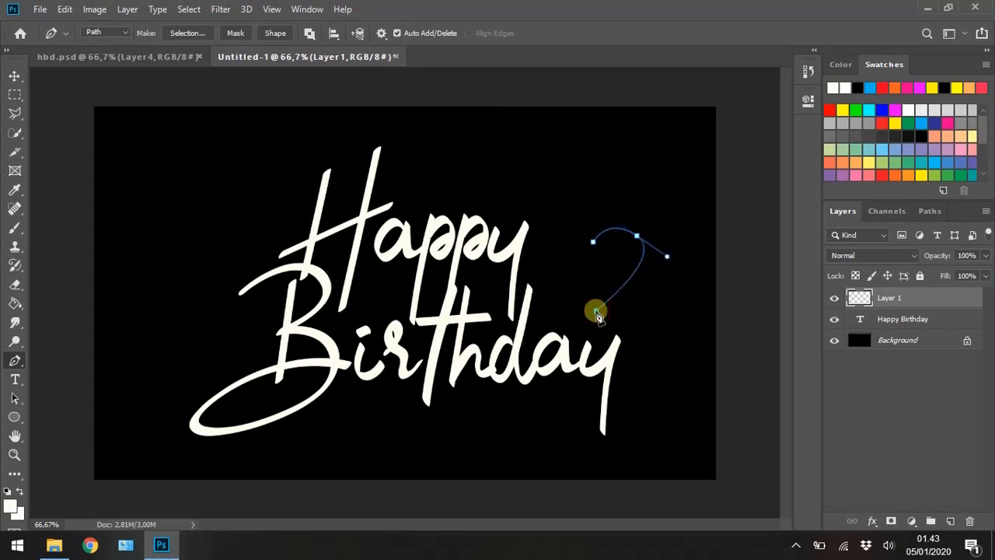
pyautogui.moveTo(597, 315); pyautogui.dragTo(603, 353)
pyautogui.moveTo(567, 225); pyautogui.dragTo(597, 206)
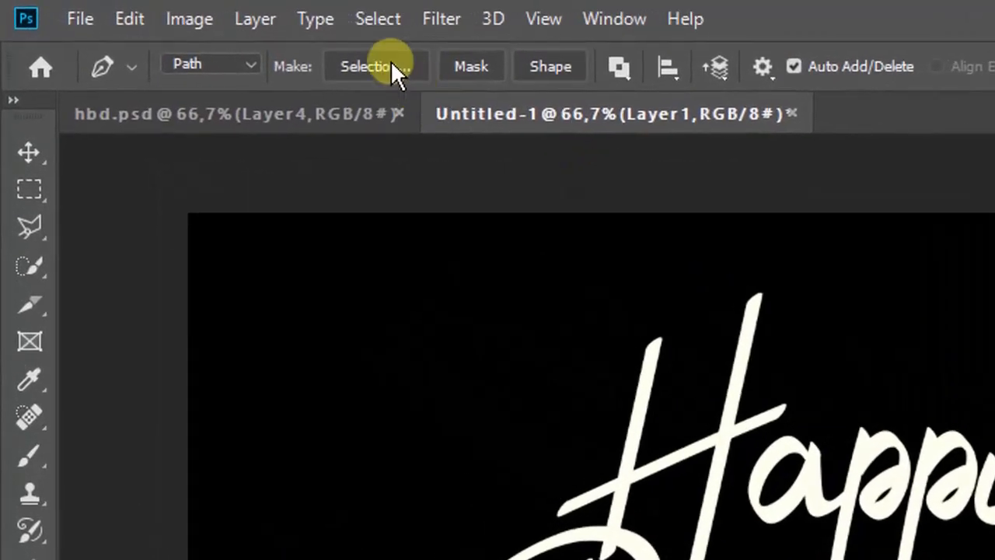
pyautogui.click(389, 60)
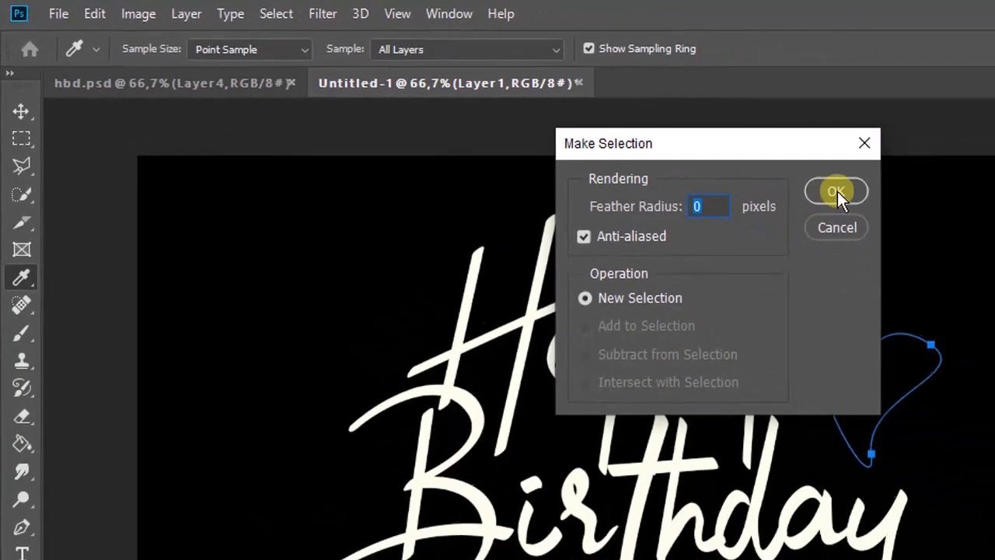
pyautogui.click(837, 192)
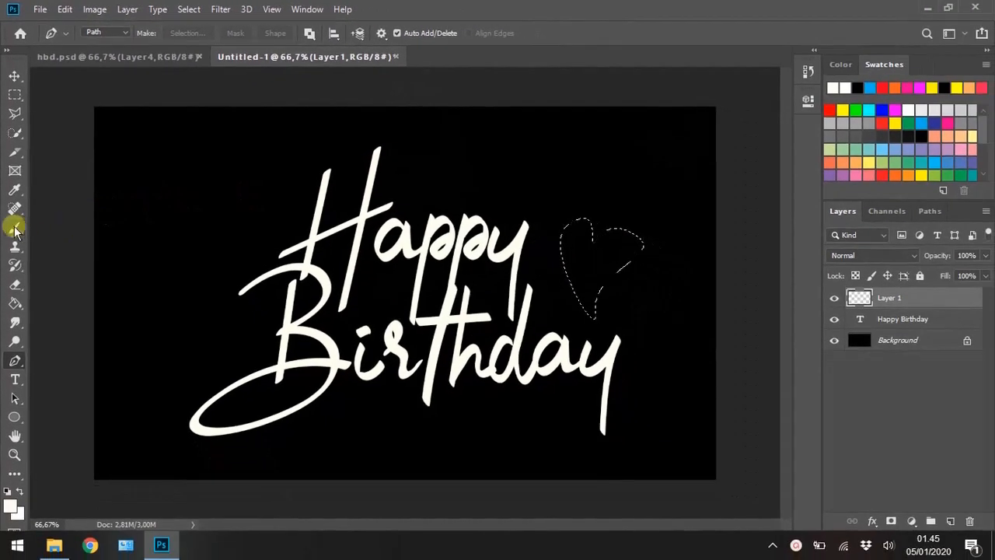
# - Fill the heart selection with white using the size 1000 Brush, and deselect it
pyautogui.click(15, 229)
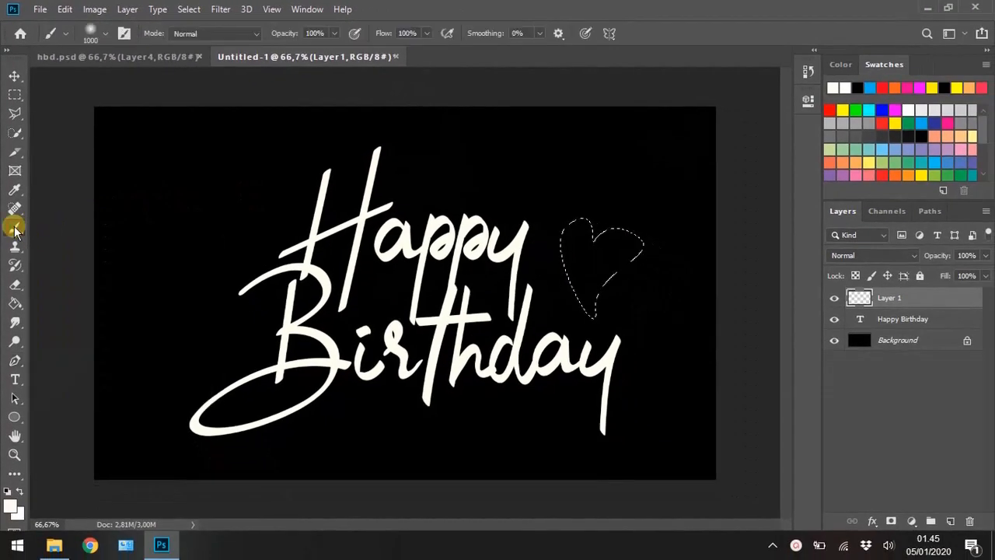
pyautogui.click(9, 507)
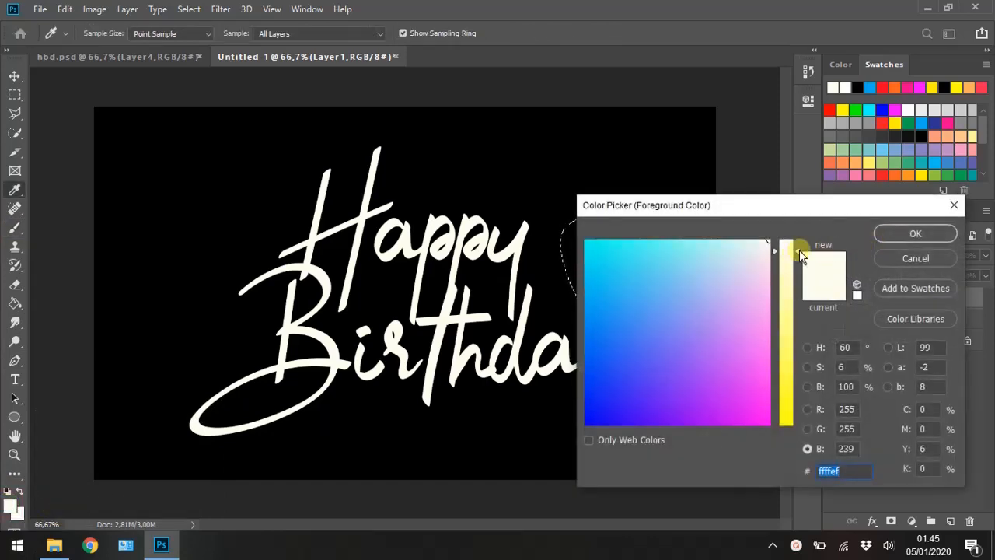
pyautogui.click(894, 236)
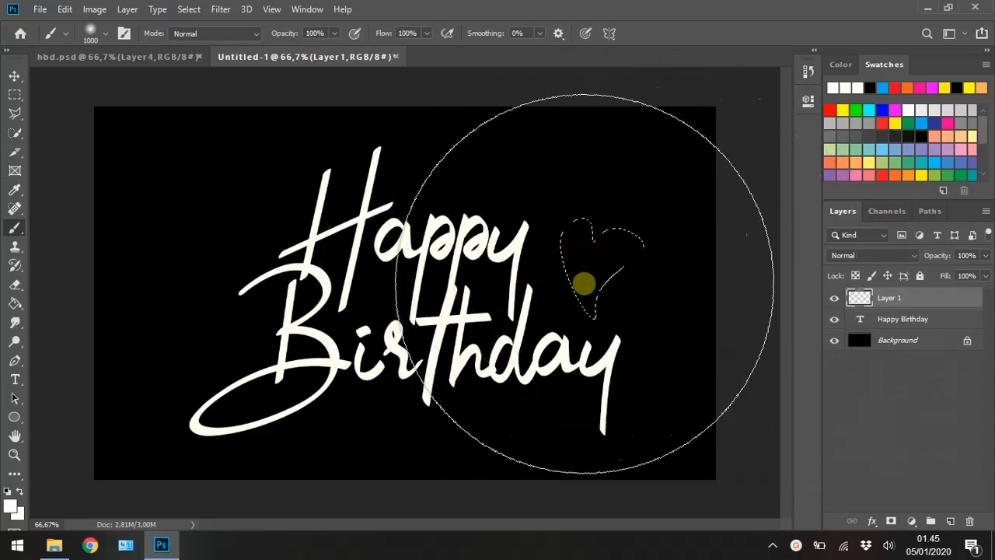
pyautogui.click(584, 238)
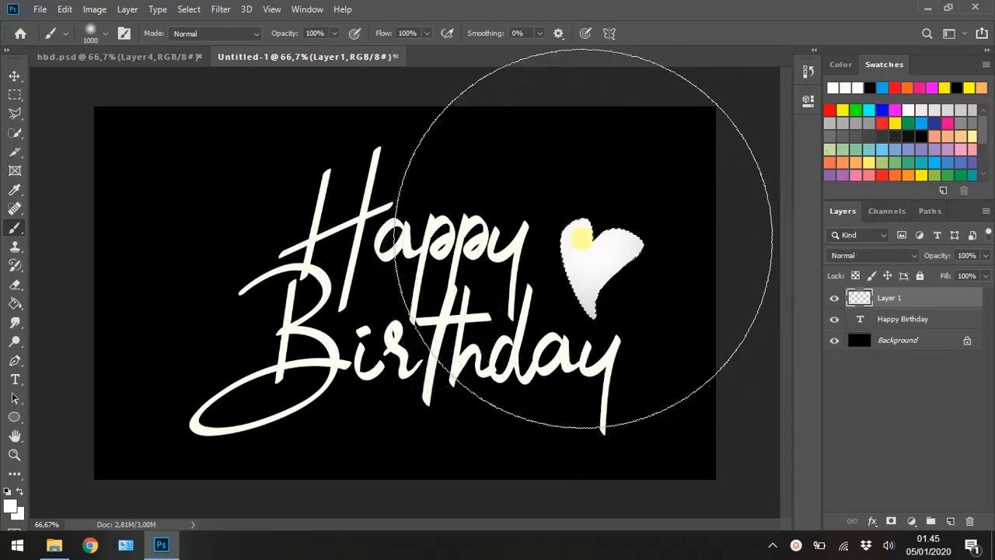
pyautogui.click(588, 272)
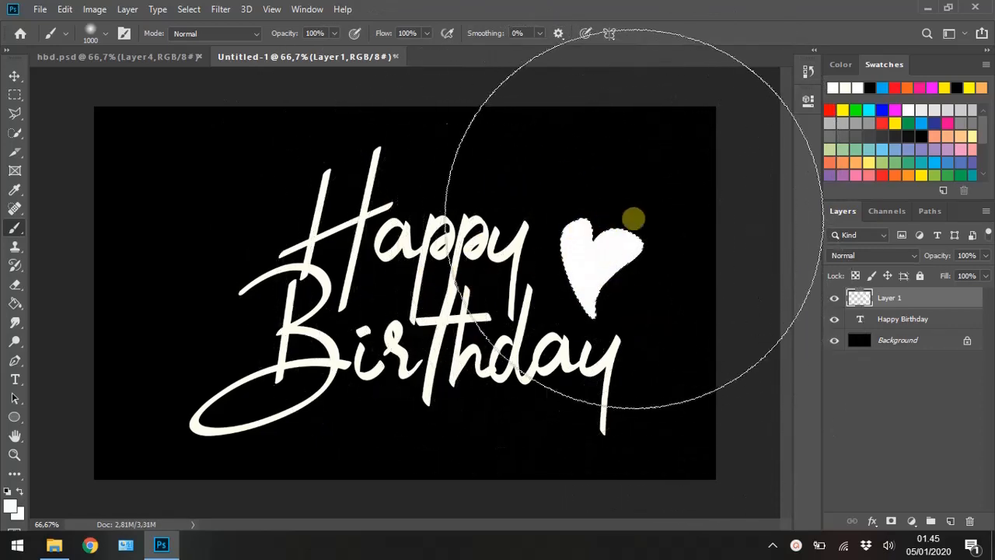
pyautogui.hotkey('ctrl', 'd')
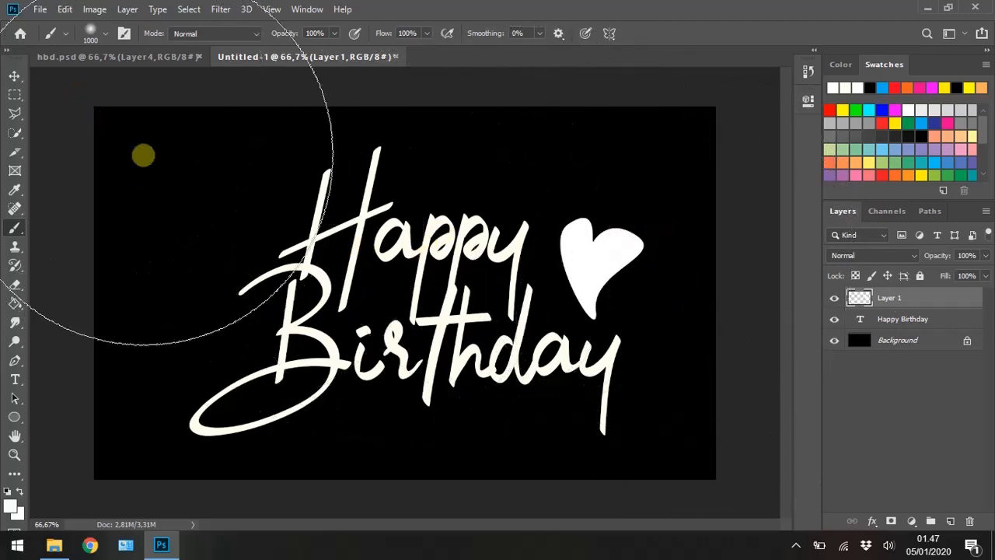
# - Narrow the white heart horizontally and duplicate its layer
pyautogui.click(14, 74)
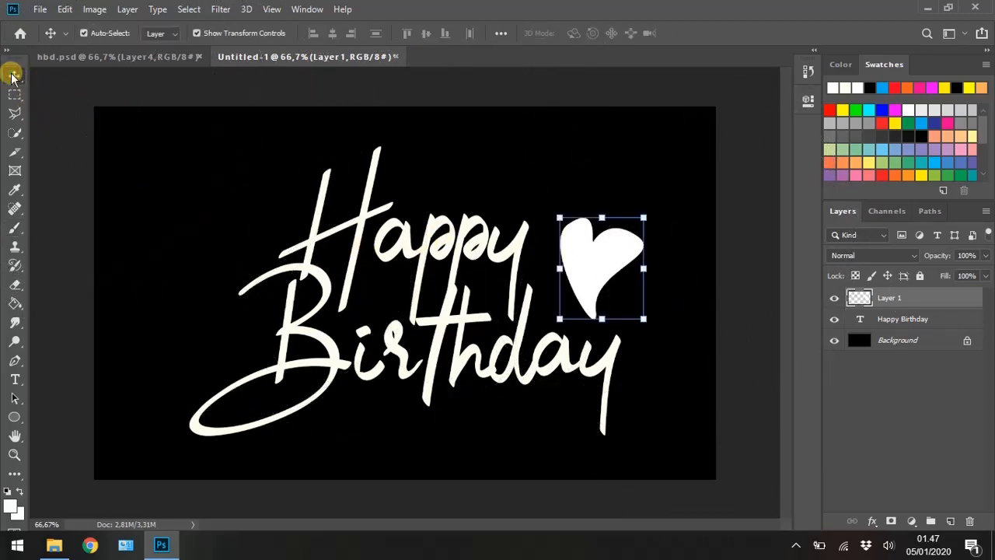
pyautogui.moveTo(645, 266); pyautogui.dragTo(613, 266)
pyautogui.click(925, 292)
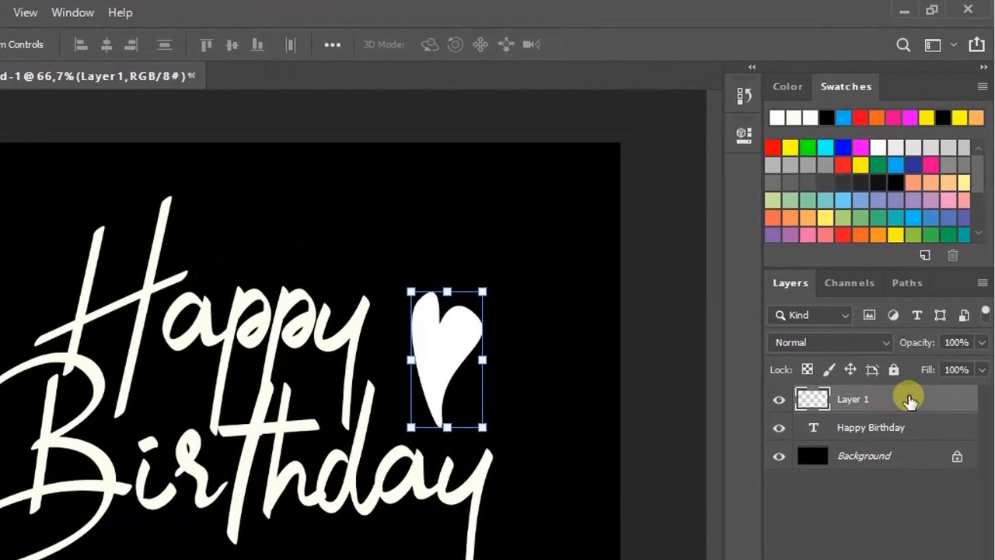
pyautogui.rightClick(909, 399)
pyautogui.click(782, 106)
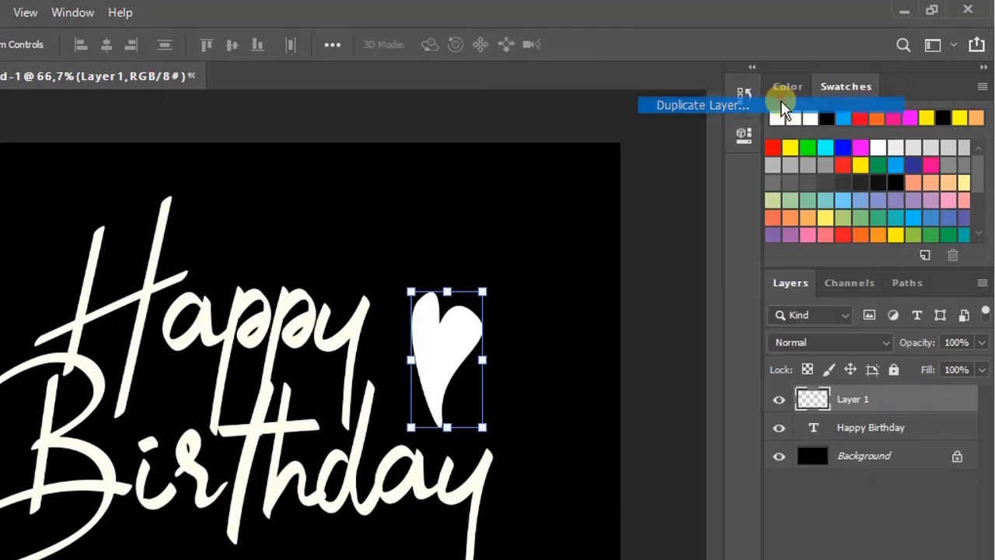
pyautogui.click(499, 191)
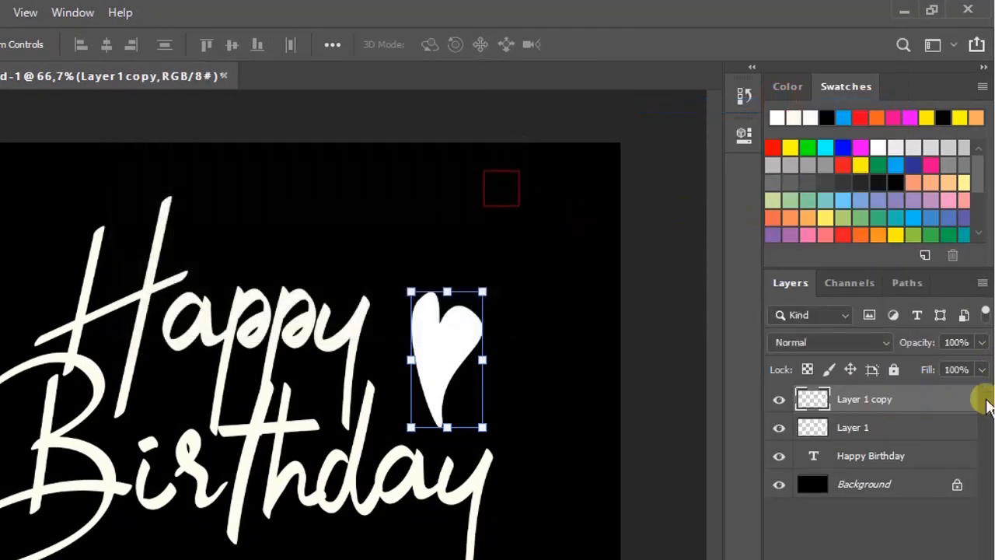
# - Duplicate the heart layer again, place the copy at the upper left of "Happy", and rotate it to about -48°
pyautogui.hotkey('ctrl', 'j')
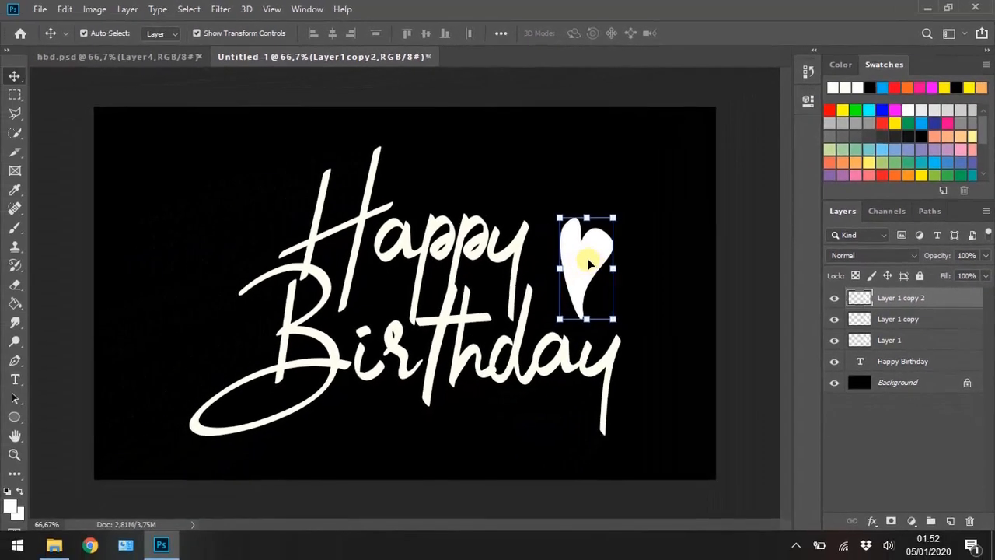
pyautogui.moveTo(444, 351); pyautogui.dragTo(399, 356)
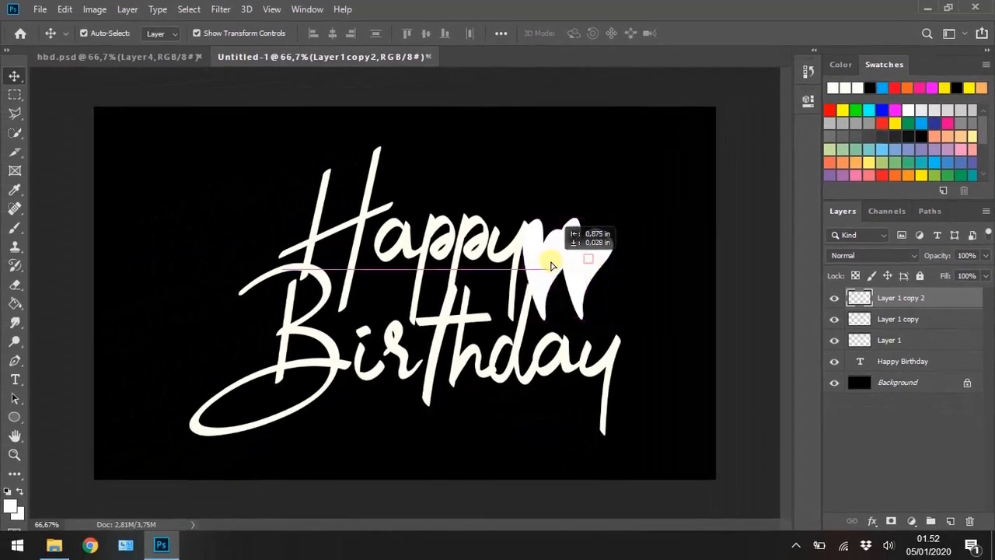
pyautogui.moveTo(550, 266); pyautogui.dragTo(265, 192)
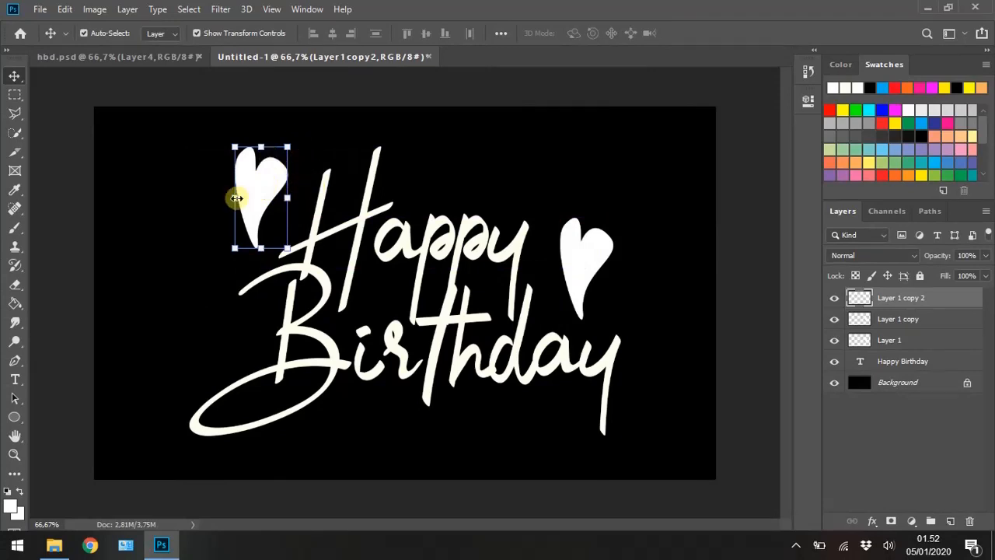
pyautogui.moveTo(294, 138); pyautogui.dragTo(240, 156)
pyautogui.moveTo(252, 194); pyautogui.dragTo(253, 188)
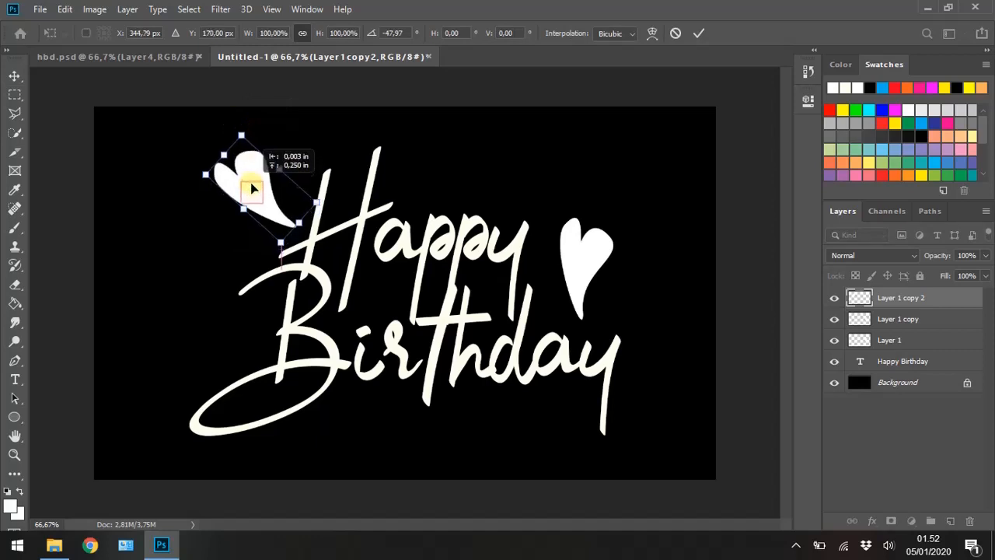
pyautogui.press('Return')
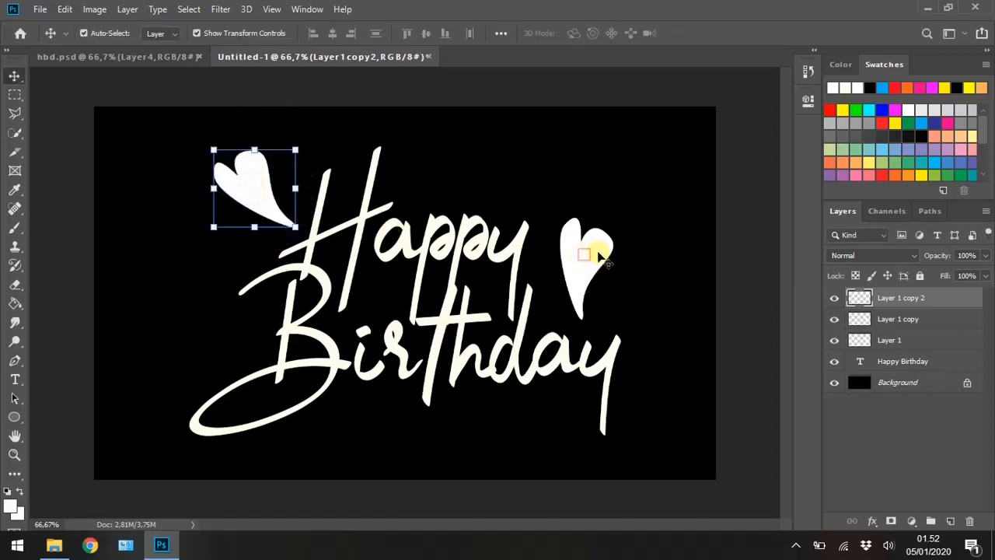
# - Separate the two overlapping hearts, then mirror the original heart, narrow it to about 86%, and tilt it about -21° beside "Happy"
pyautogui.click(597, 255)
pyautogui.moveTo(596, 249); pyautogui.dragTo(666, 249)
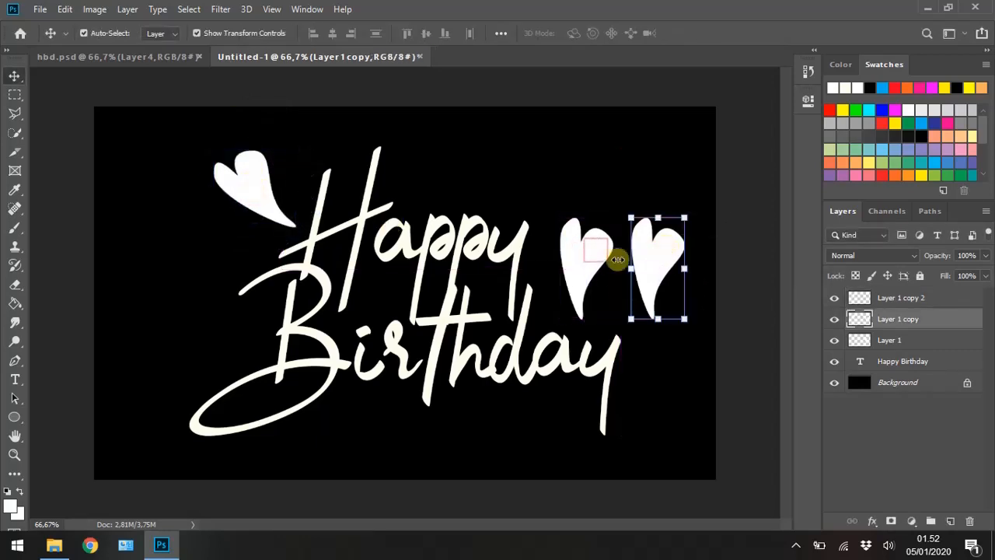
pyautogui.click(591, 266)
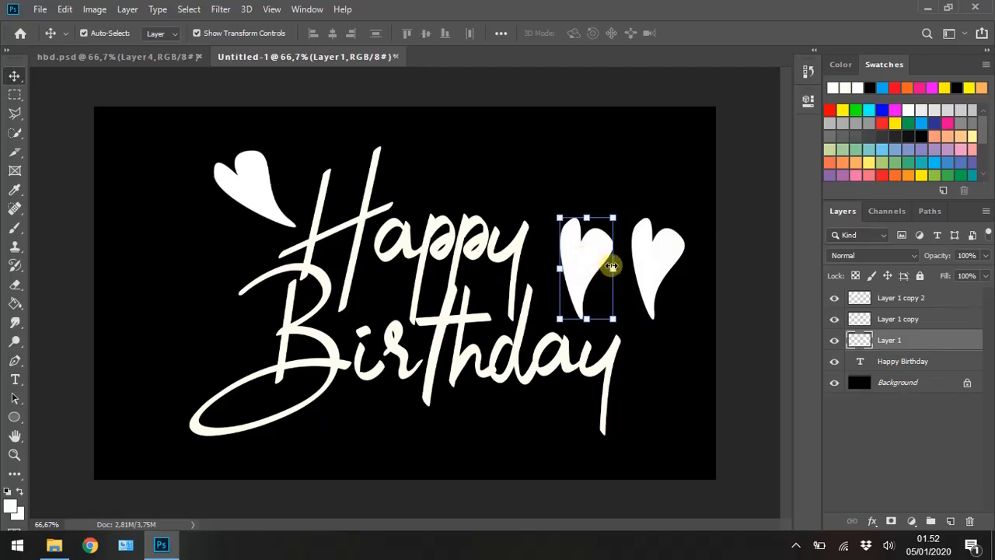
pyautogui.moveTo(611, 265); pyautogui.dragTo(573, 262)
pyautogui.moveTo(602, 215); pyautogui.dragTo(587, 196)
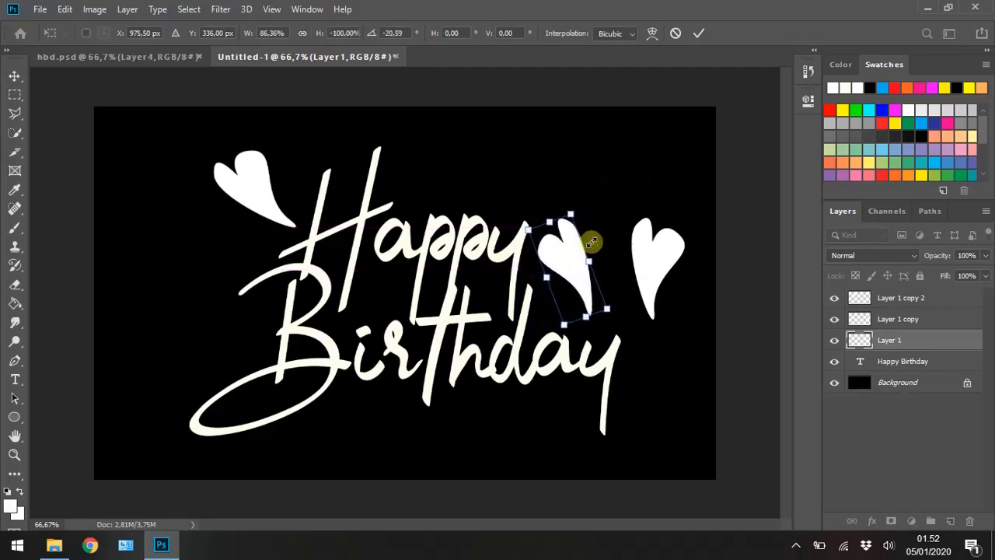
pyautogui.moveTo(571, 262); pyautogui.dragTo(572, 266)
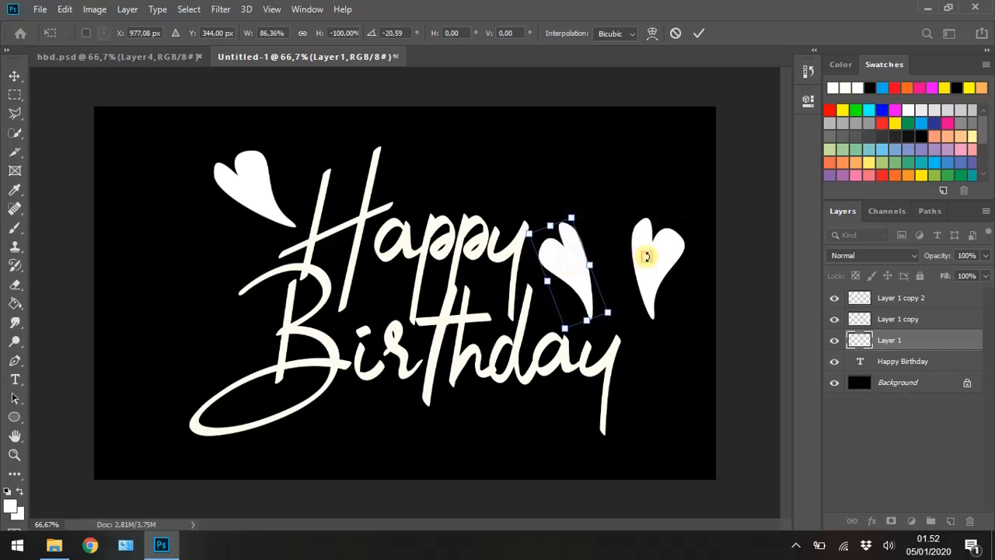
pyautogui.press('Return')
# - Move the Layer 1 copy heart next to the mirrored heart, rotate it about 30°, and scale it down
pyautogui.moveTo(647, 255); pyautogui.dragTo(622, 258)
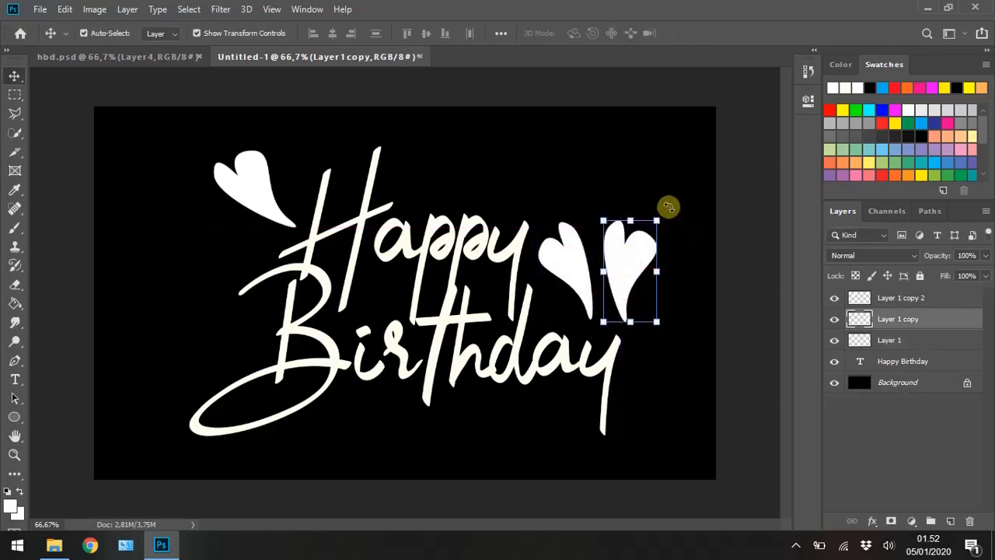
pyautogui.moveTo(666, 204); pyautogui.dragTo(699, 233)
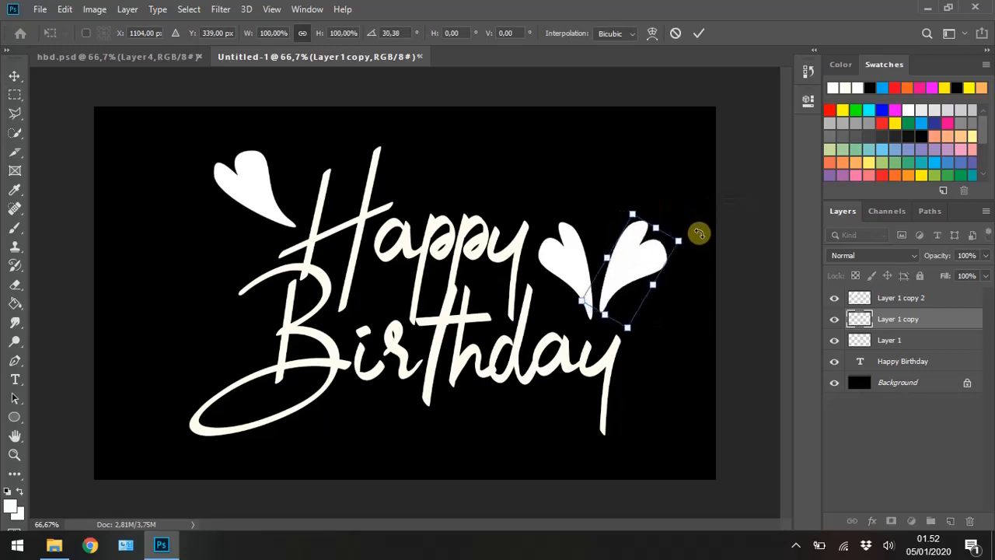
pyautogui.press('Return')
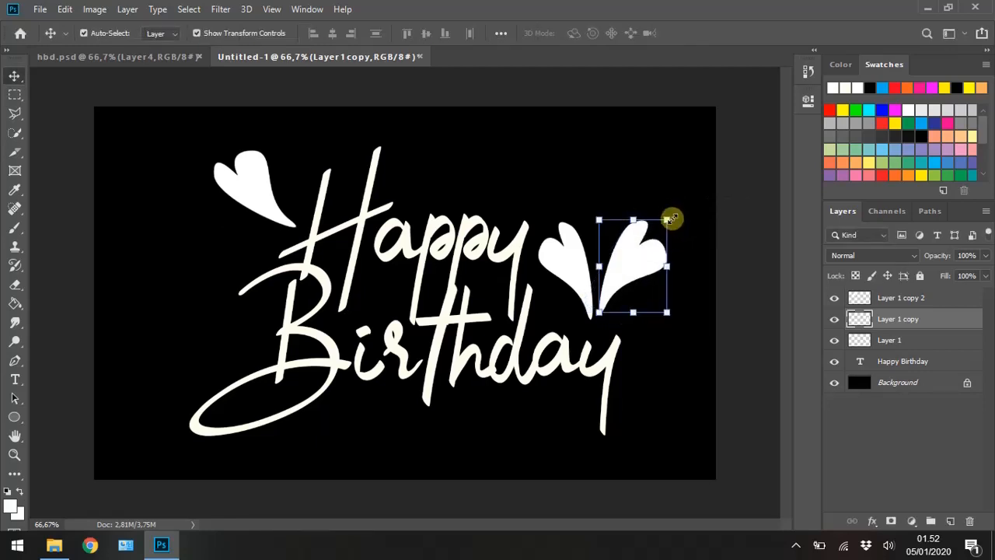
pyautogui.moveTo(667, 221); pyautogui.dragTo(647, 276)
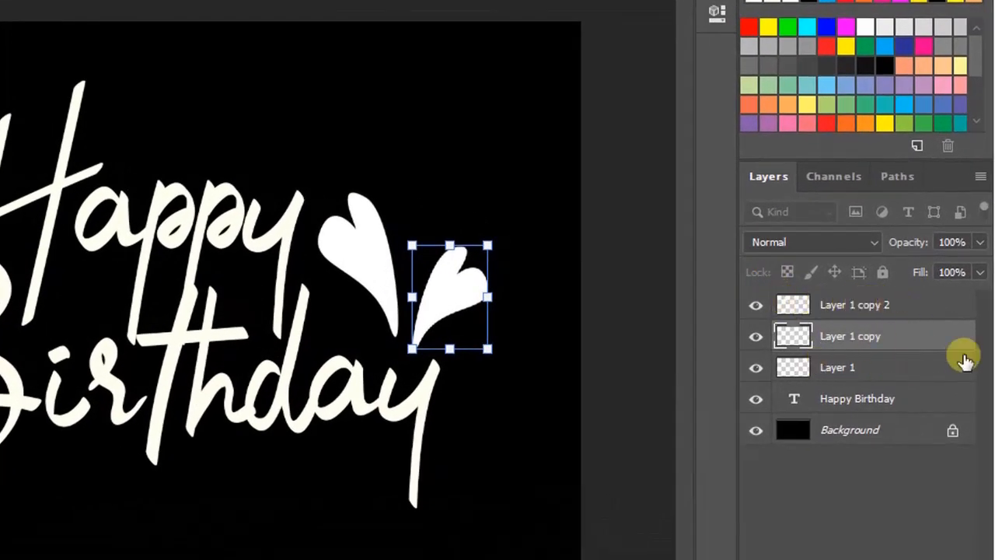
# - Merge the three heart layers and the "Happy Birthday" text layer into one layer
pyautogui.click(861, 307)
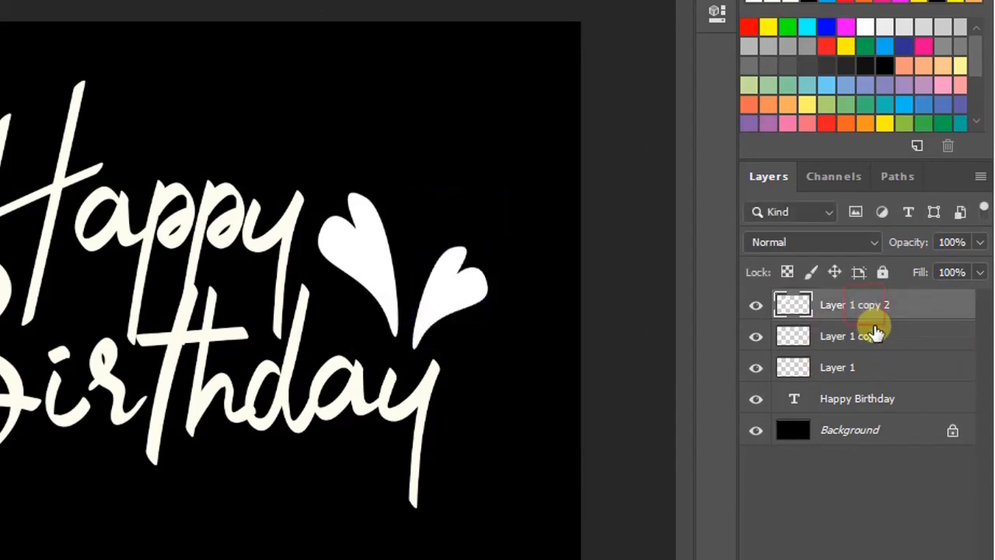
pyautogui.keyDown('shift'); pyautogui.click(877, 337); pyautogui.keyUp('shift')
pyautogui.keyDown('shift'); pyautogui.click(872, 365); pyautogui.keyUp('shift')
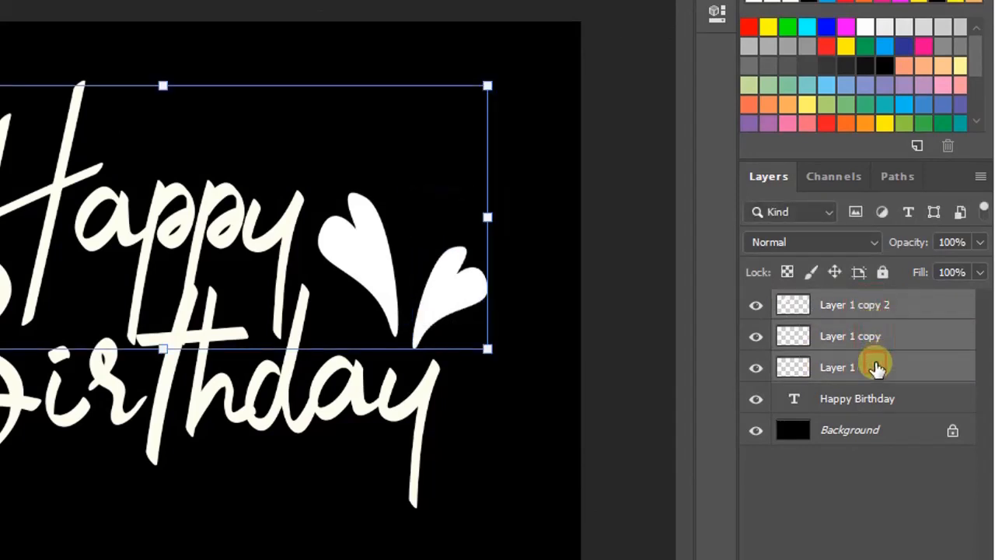
pyautogui.keyDown('shift'); pyautogui.click(881, 402); pyautogui.keyUp('shift')
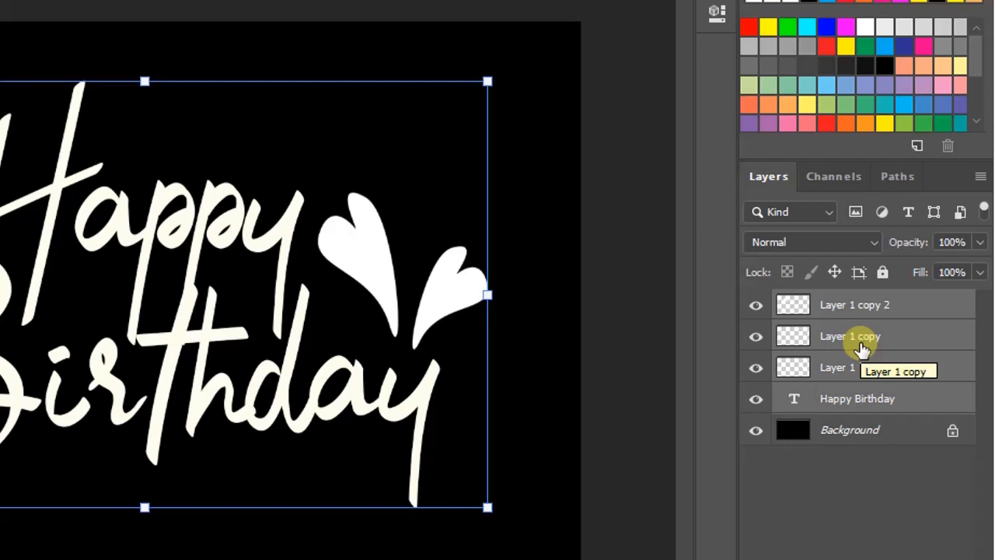
pyautogui.hotkey('ctrl', 'e')
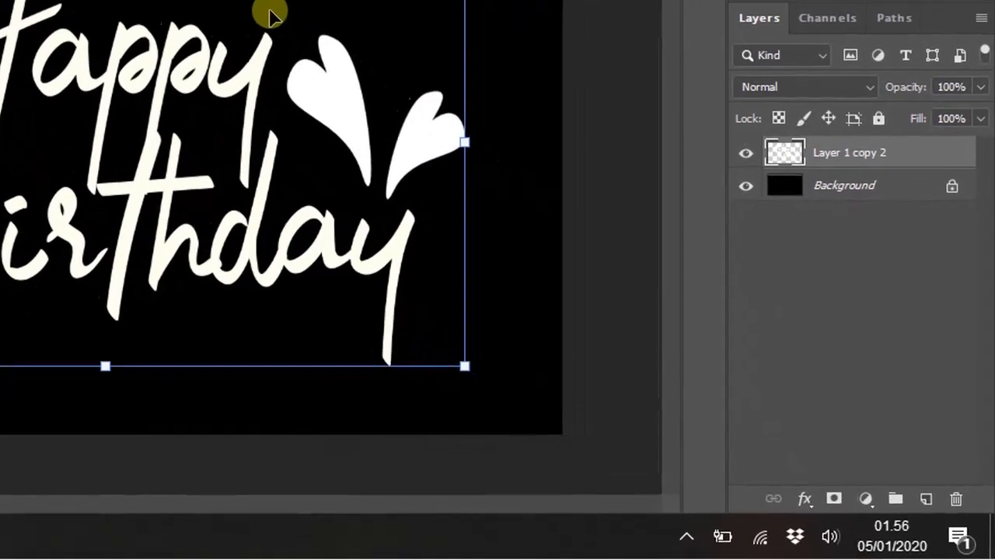
# - On a new layer, paint soft red over the upper-left part of the canvas with the size 1000 Brush
pyautogui.click(924, 497)
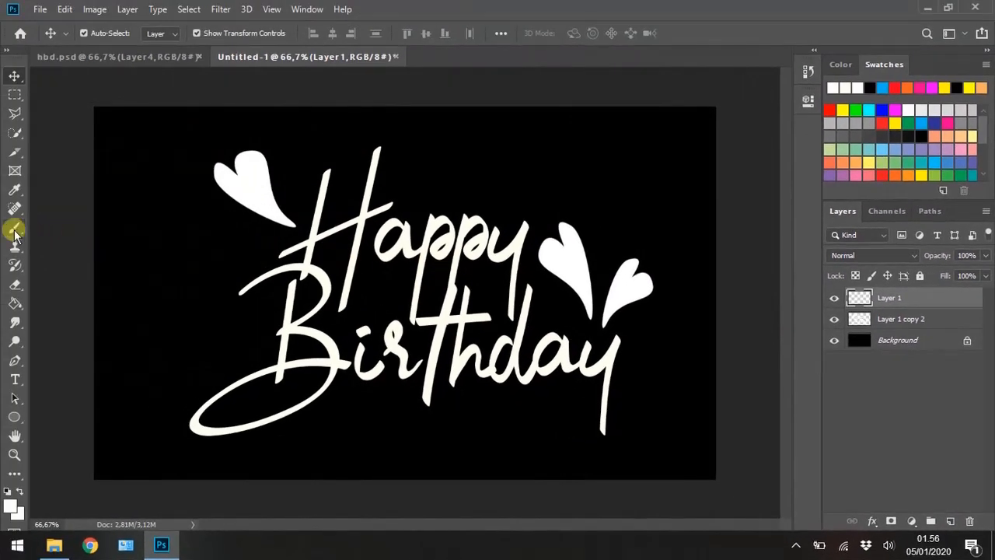
pyautogui.click(14, 231)
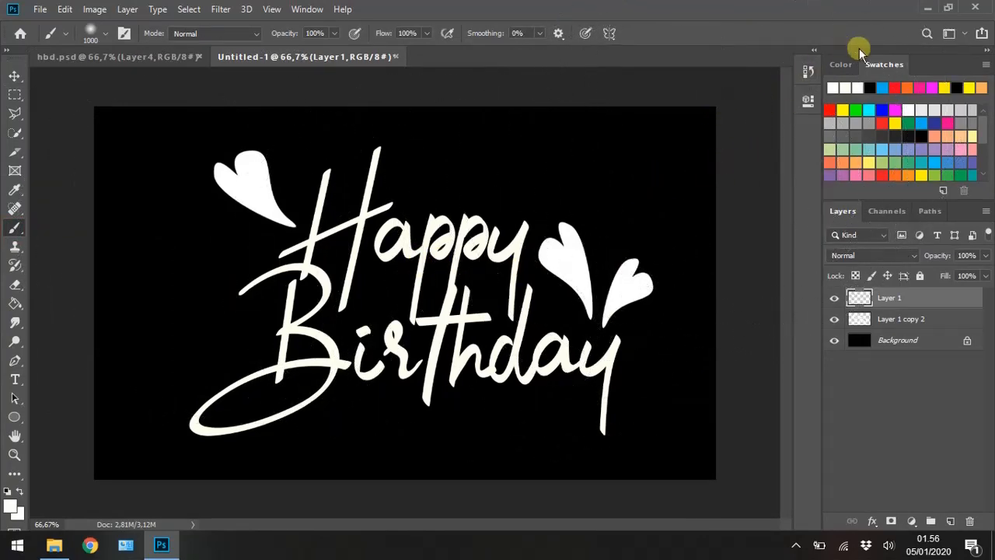
pyautogui.click(882, 119)
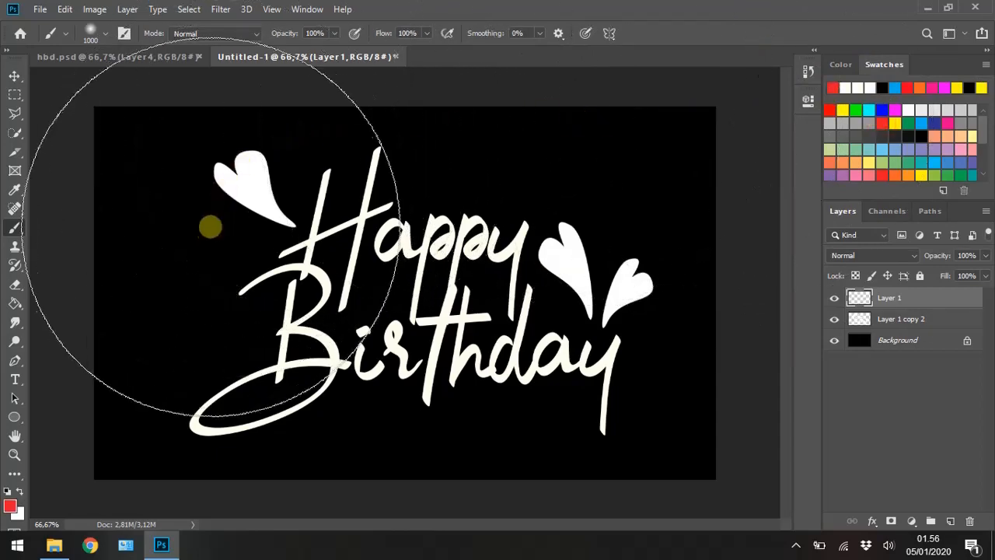
pyautogui.click(210, 226)
pyautogui.click(311, 150)
pyautogui.click(236, 223)
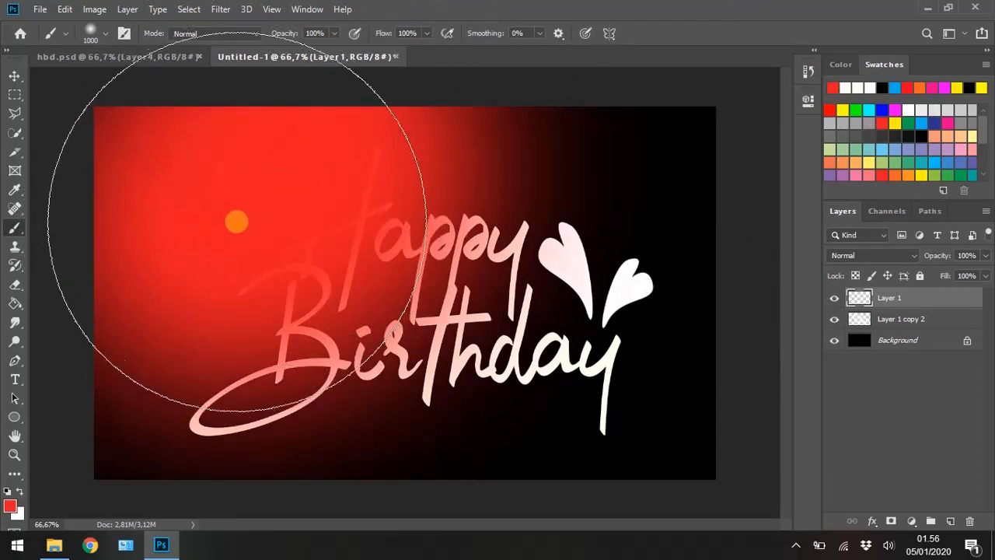
pyautogui.click(272, 180)
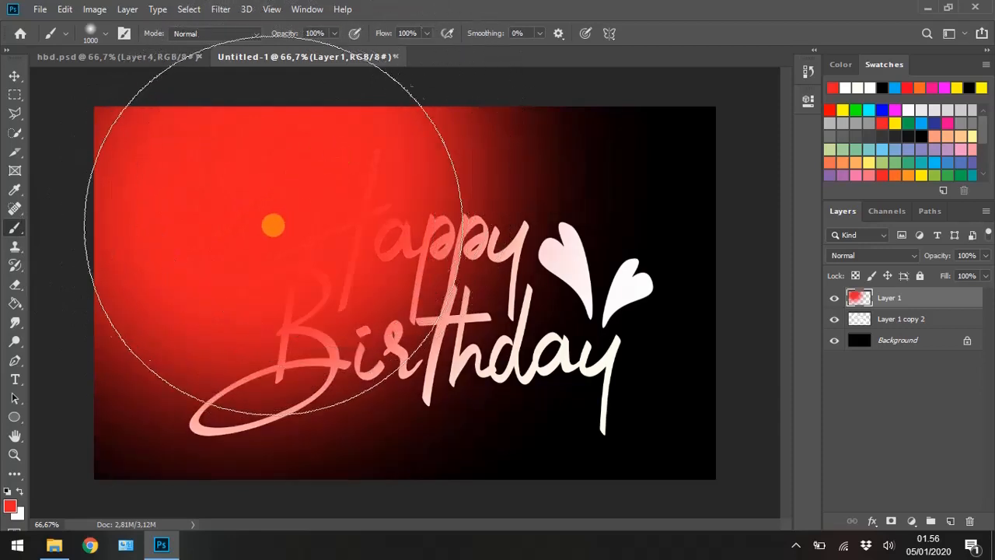
pyautogui.click(273, 226)
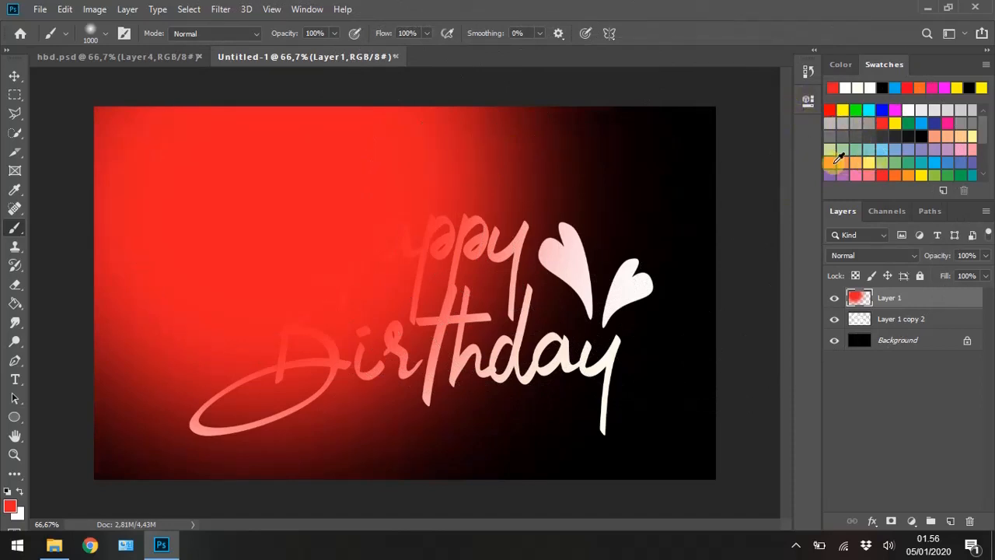
# - Paint soft orange over the right half of the canvas with the size 1000 Brush
pyautogui.click(895, 173)
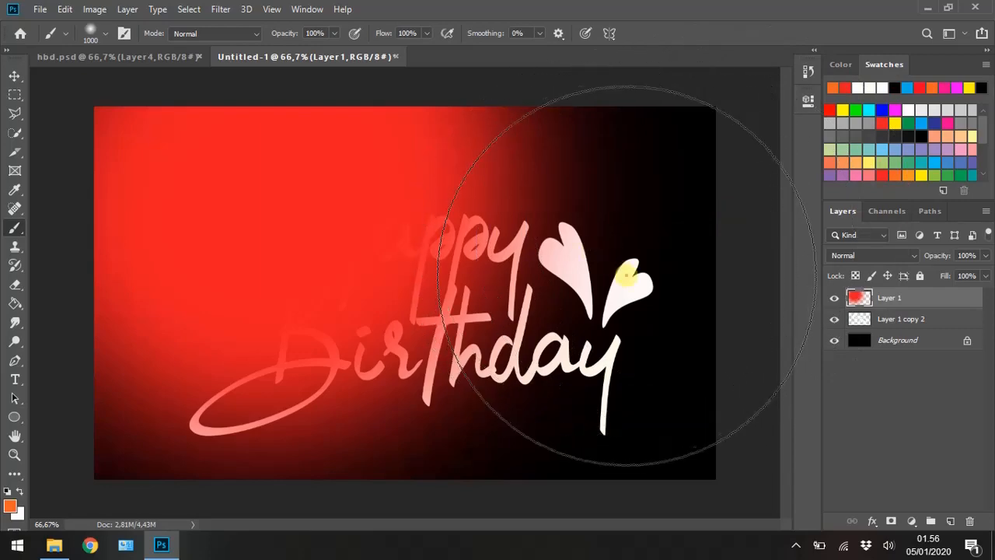
pyautogui.click(618, 268)
pyautogui.click(521, 209)
pyautogui.click(598, 222)
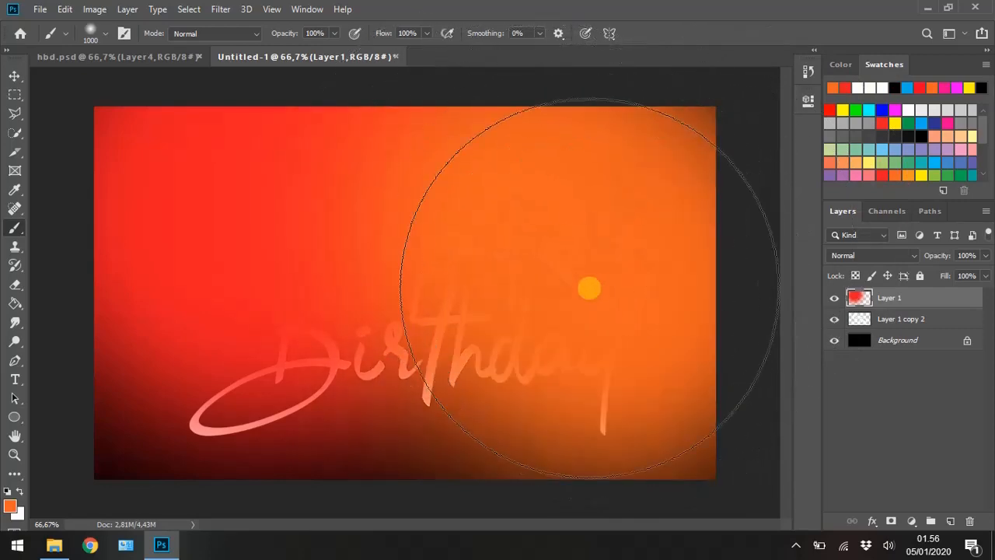
pyautogui.click(612, 316)
pyautogui.click(603, 307)
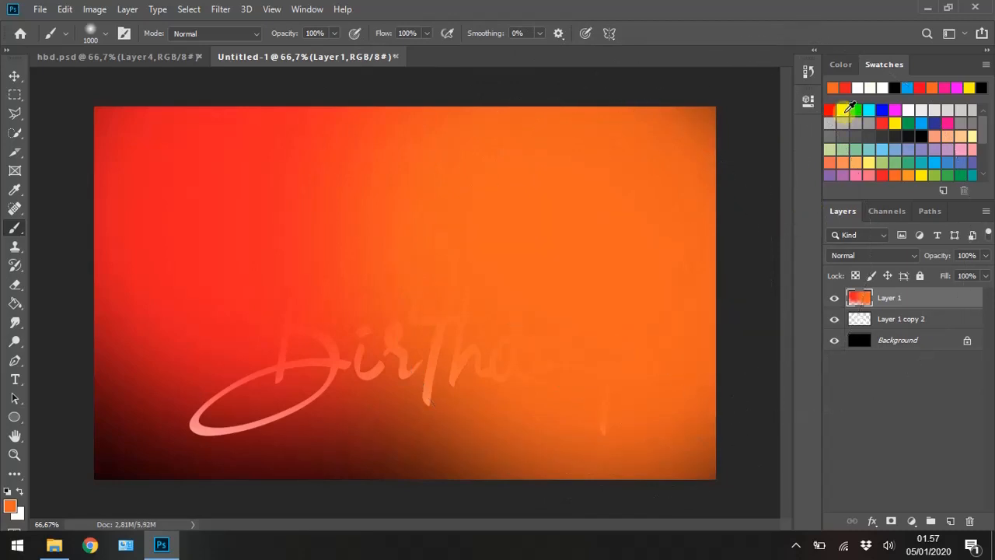
# - Paint bright yellow along the lower part of the canvas with the same large brush
pyautogui.click(846, 110)
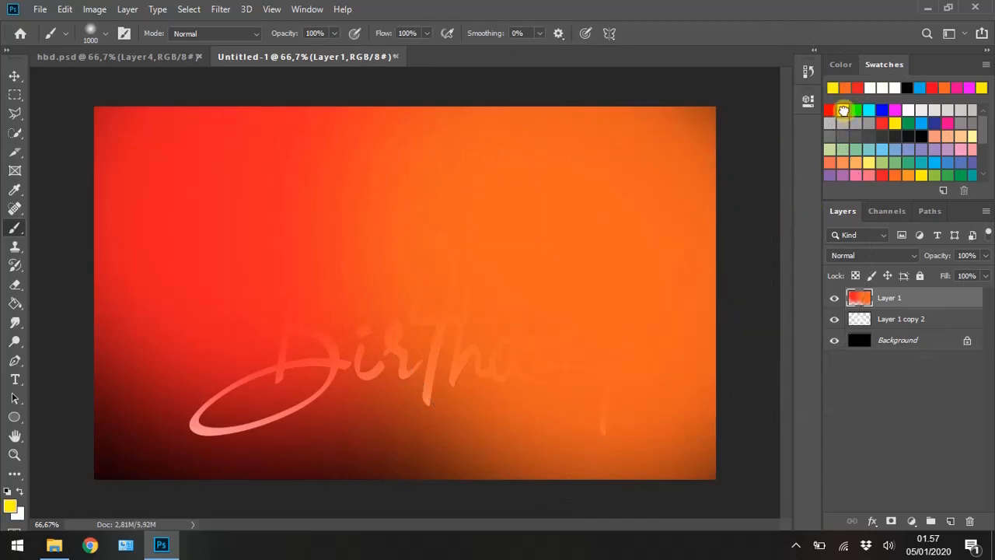
pyautogui.click(194, 441)
pyautogui.moveTo(193, 441)
pyautogui.mouseDown()
pyautogui.moveTo(307, 444)
pyautogui.moveTo(450, 469)
pyautogui.moveTo(521, 503)
pyautogui.mouseUp()
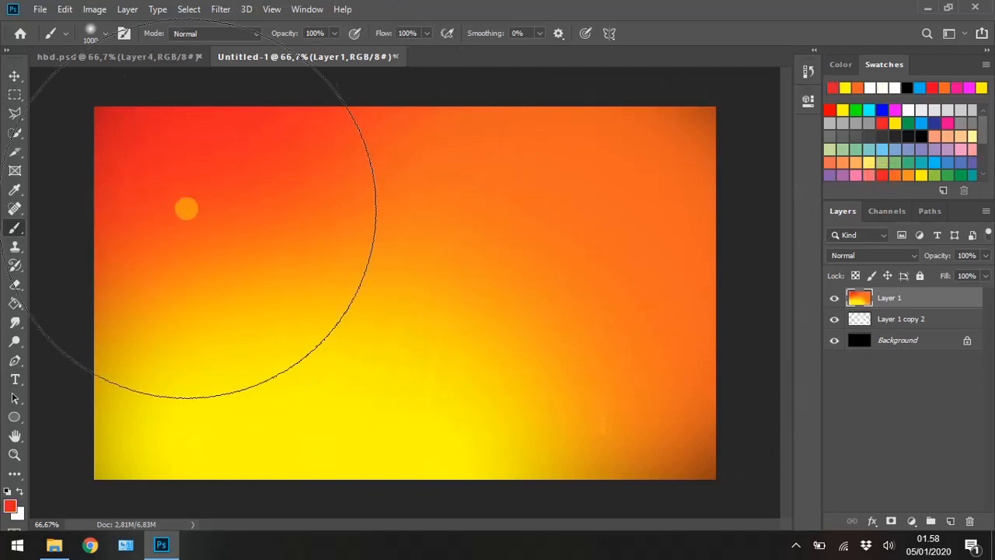
# - Strengthen the colour blend by repainting red in the canvas's upper-left area and orange in its upper-right area
pyautogui.click(178, 195)
pyautogui.click(191, 194)
pyautogui.moveTo(174, 209); pyautogui.dragTo(207, 174)
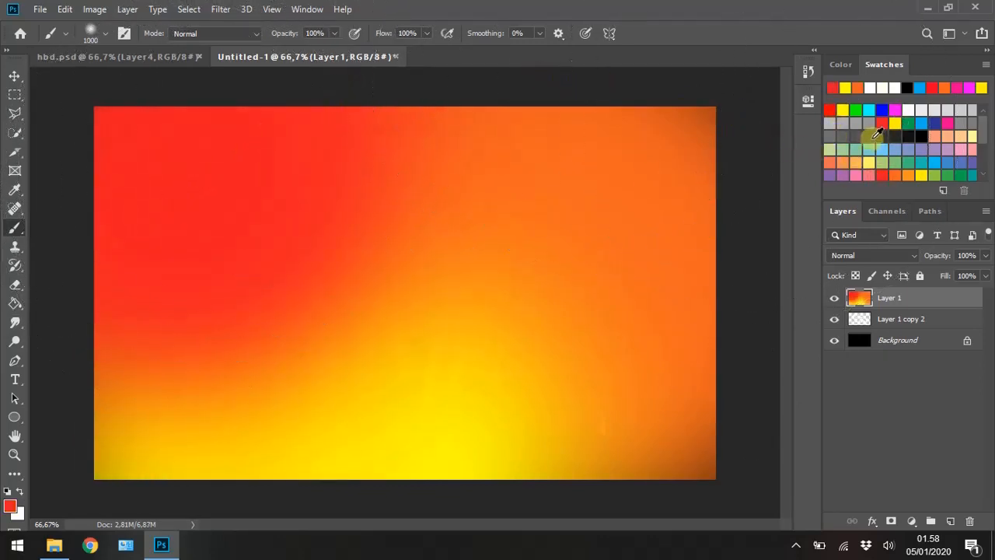
pyautogui.click(900, 174)
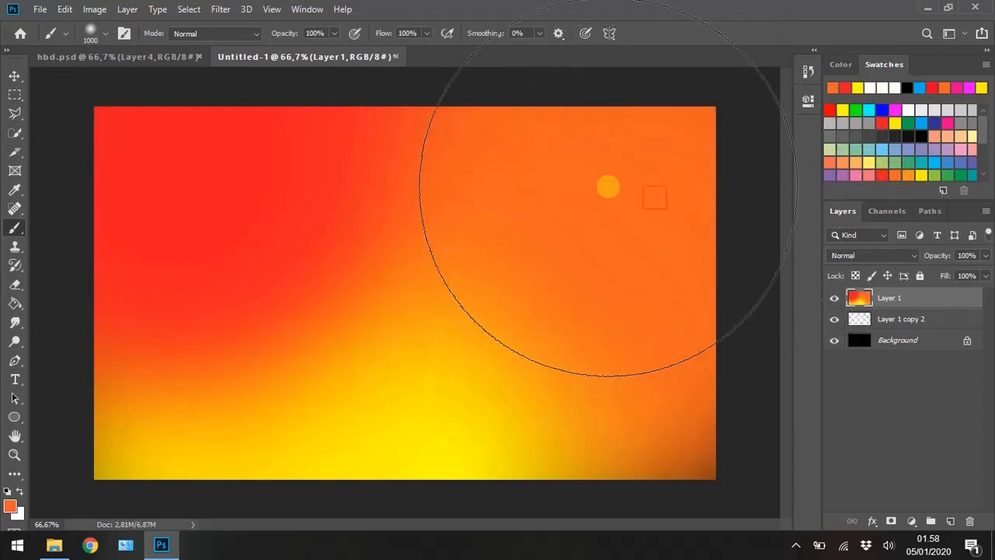
pyautogui.click(605, 191)
pyautogui.click(599, 196)
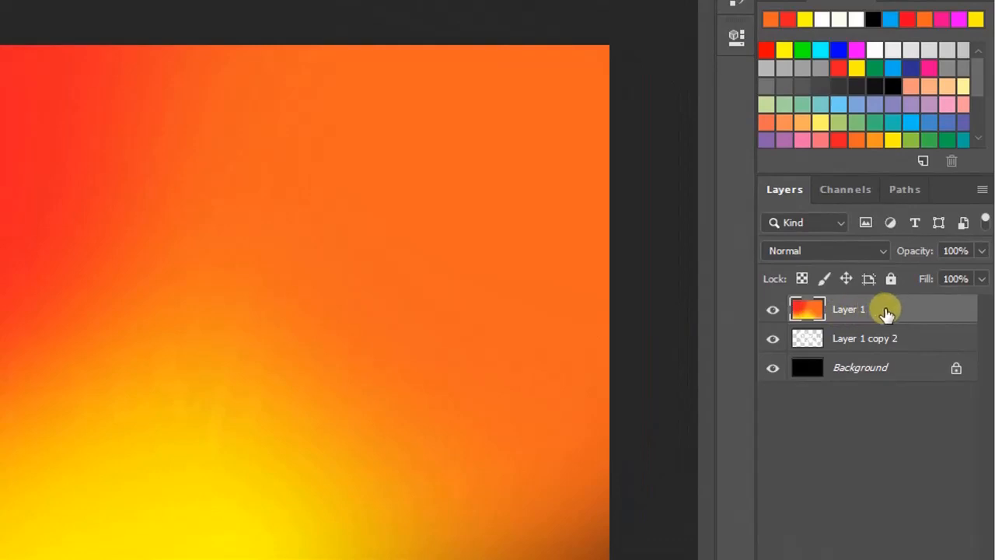
# - Clip the painted colour layer to the merged text and hearts with a clipping mask, and merge the two layers
pyautogui.rightClick(887, 312)
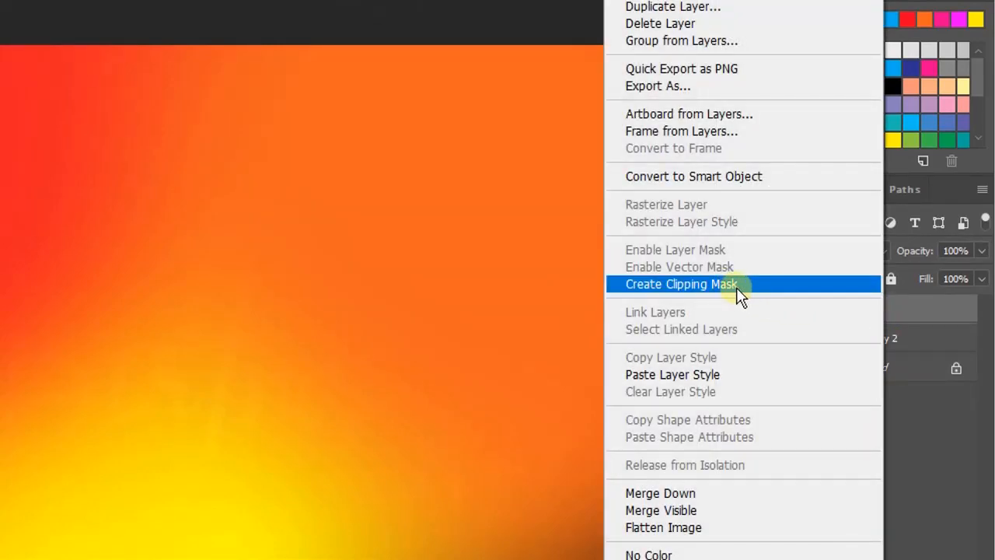
pyautogui.click(739, 287)
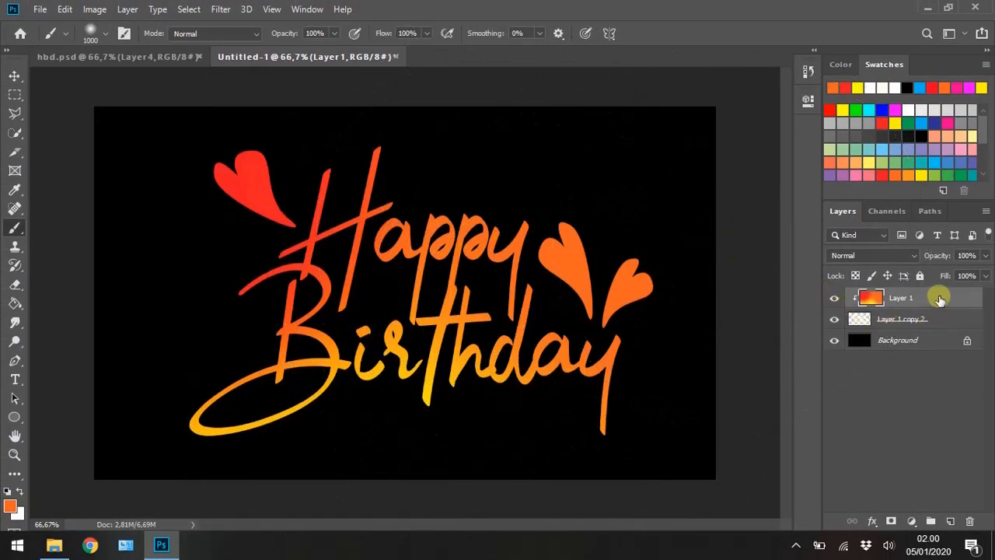
pyautogui.keyDown('ctrl'); pyautogui.click(928, 321); pyautogui.keyUp('ctrl')
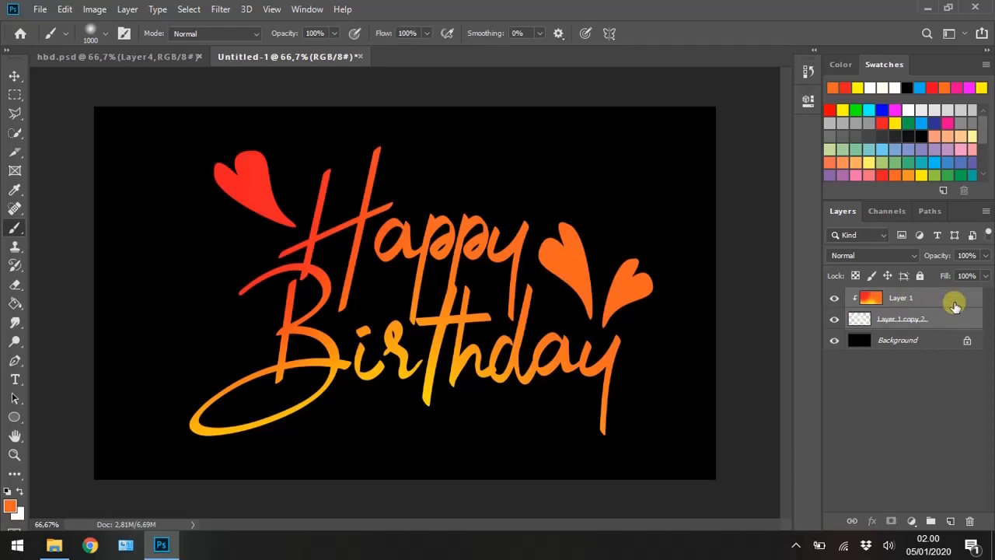
pyautogui.hotkey('ctrl', 'e')
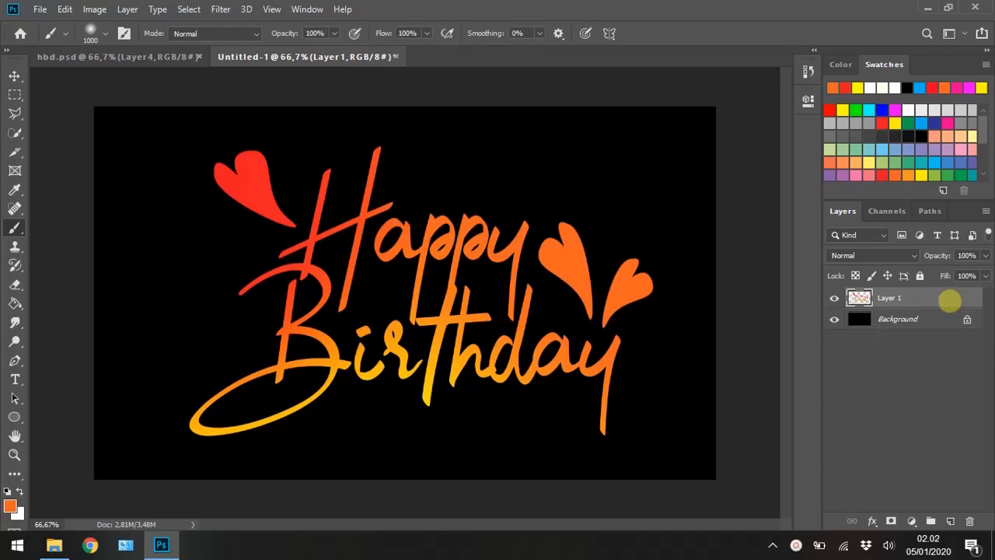
# - Duplicate the coloured lettering layer and apply a Gaussian Blur with a 60-pixel radius to the original layer underneath
pyautogui.hotkey('ctrl', 'j')
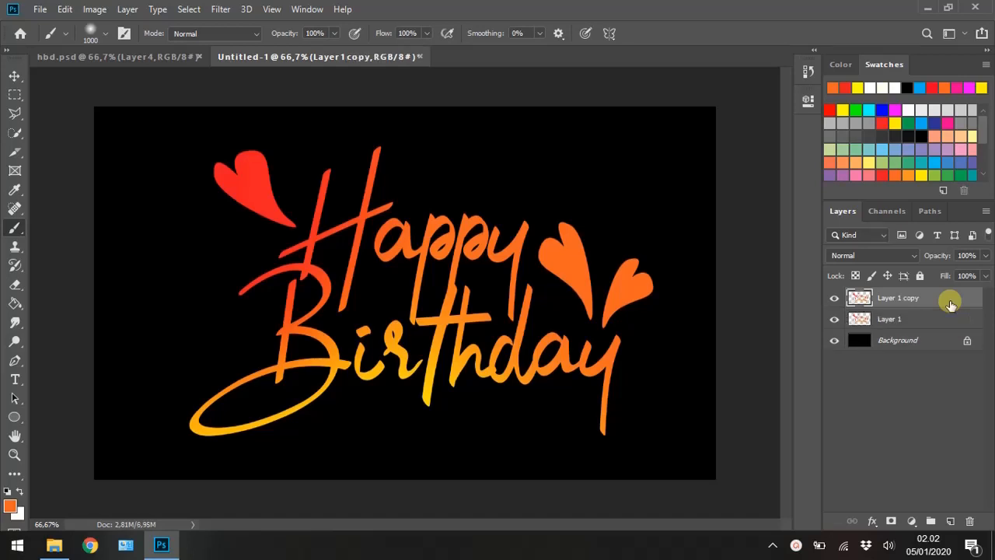
pyautogui.click(916, 319)
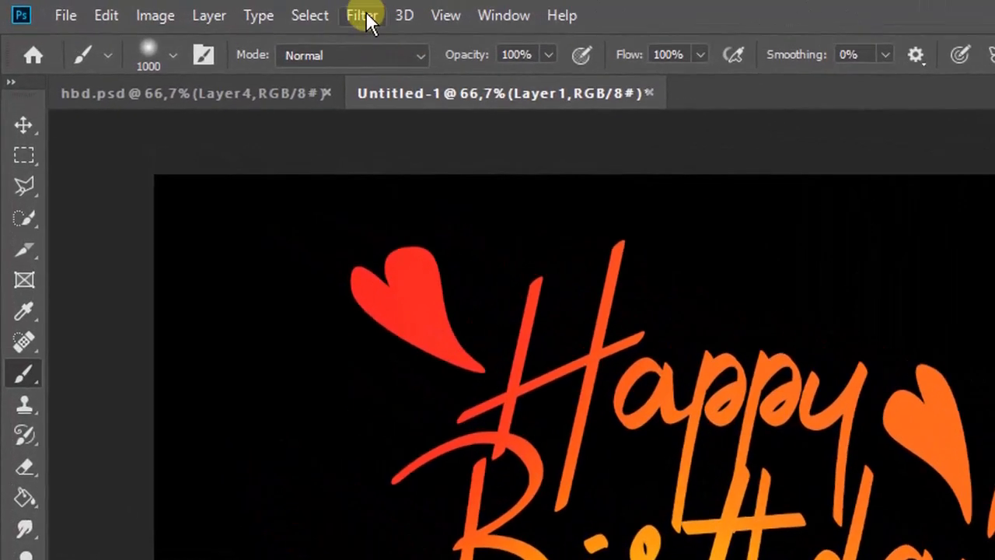
pyautogui.click(220, 8)
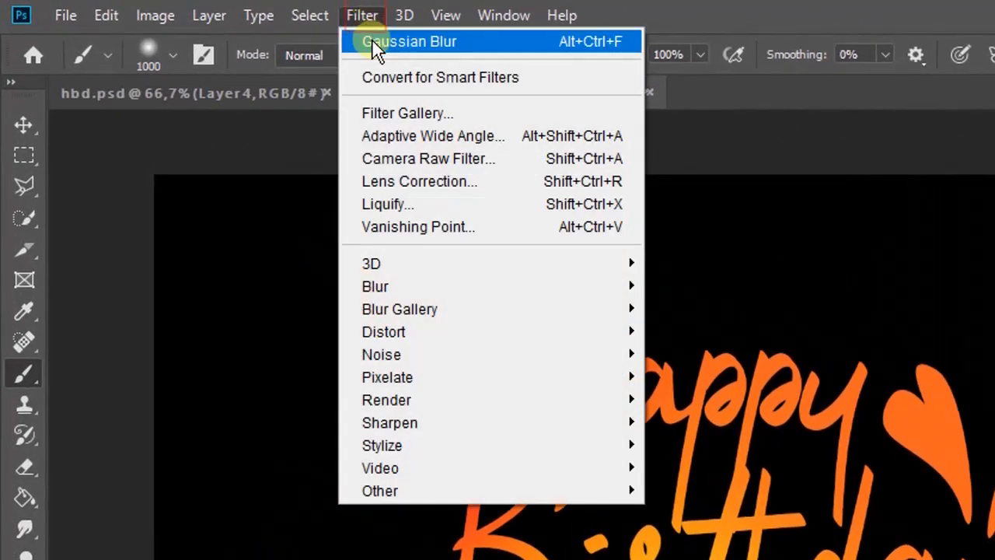
pyautogui.moveTo(502, 296)
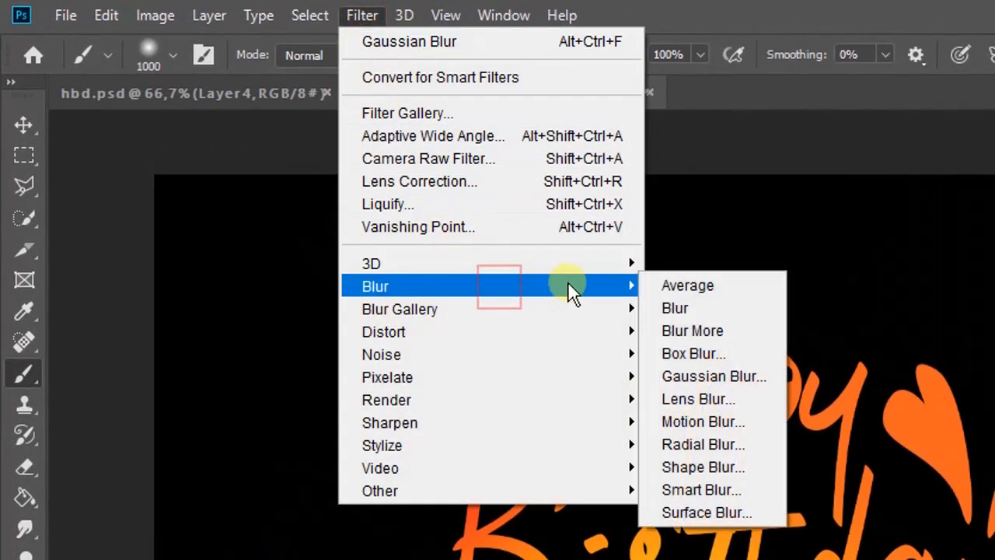
pyautogui.click(757, 376)
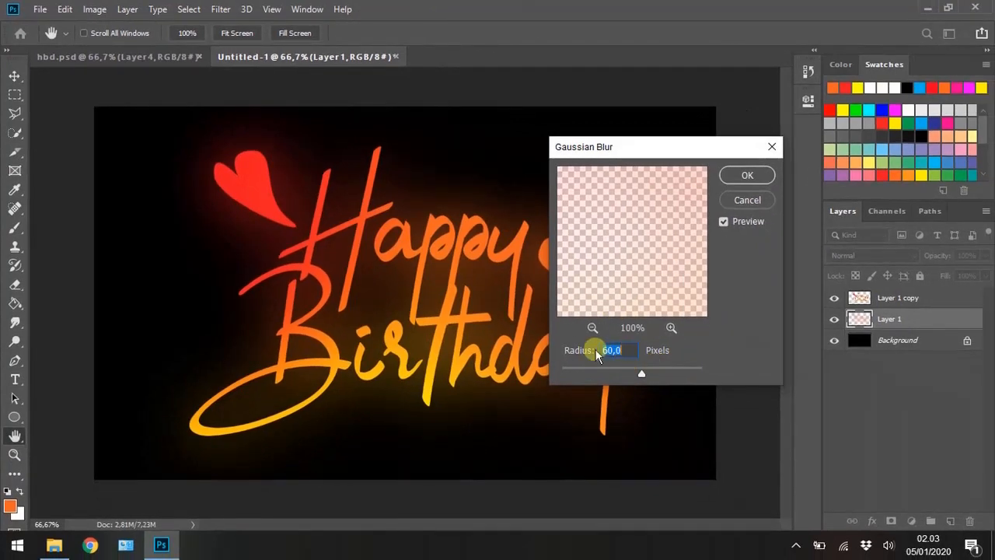
pyautogui.write('60')
pyautogui.click(748, 178)
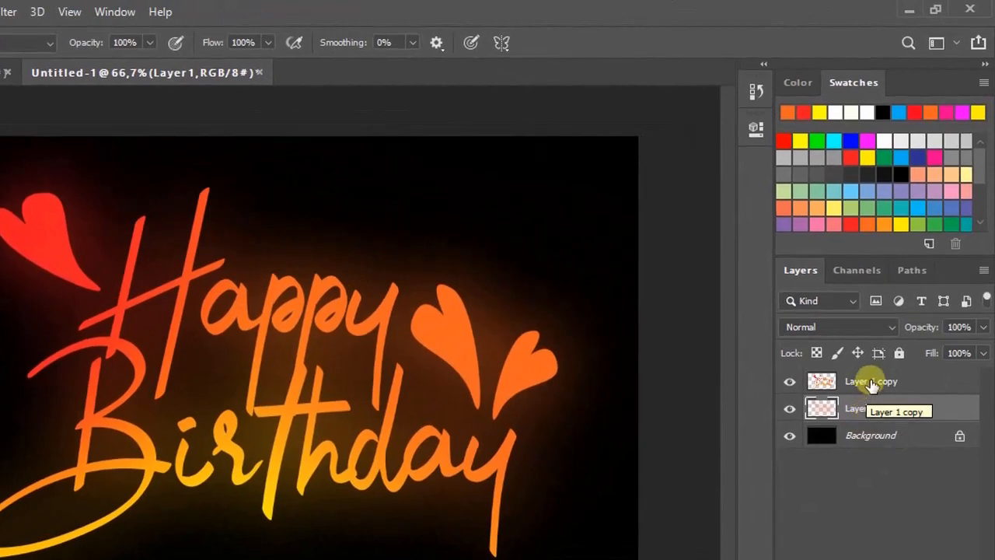
# - Add an Inner Glow to the sharp lettering copy in Normal mode with 50% opacity, colour ffff00 and a 10 px size
pyautogui.click(872, 382)
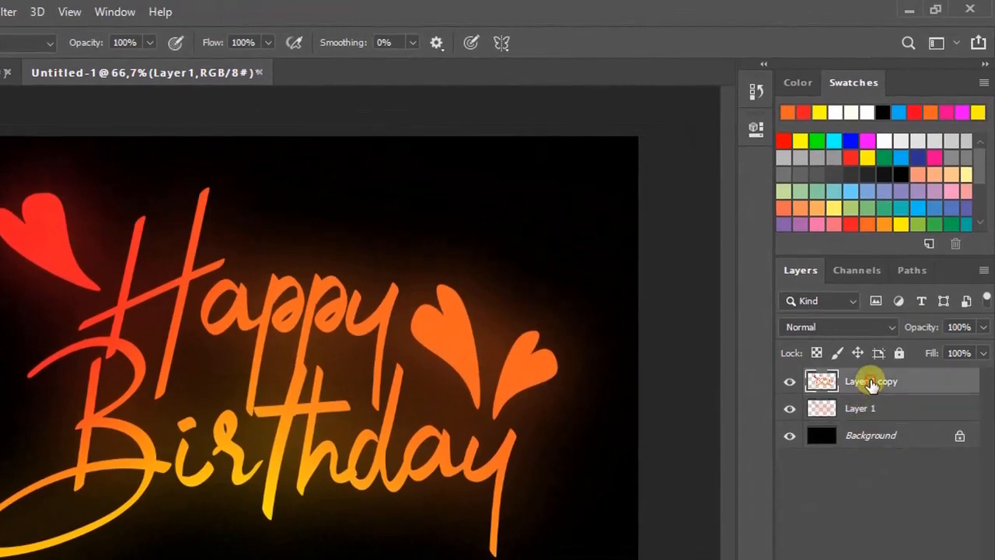
pyautogui.rightClick(937, 386)
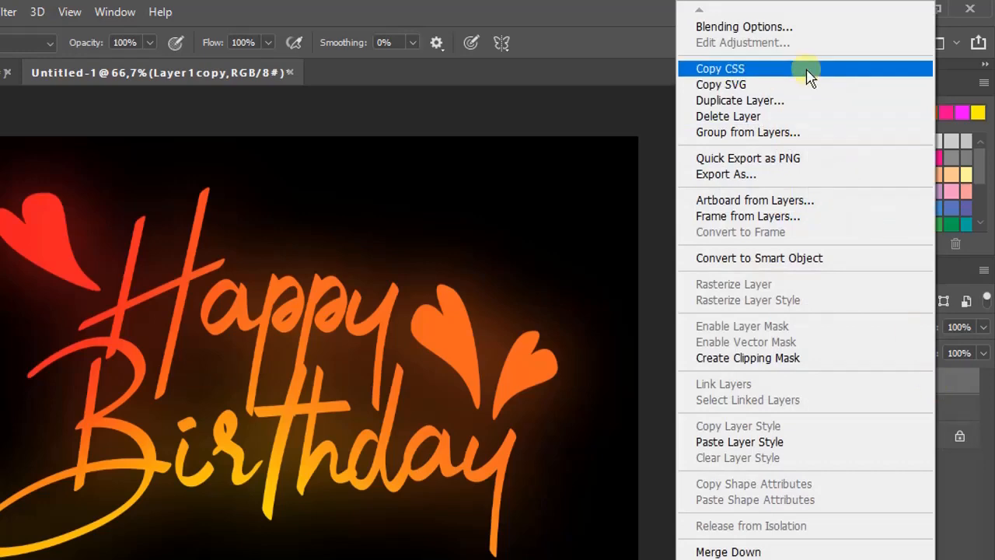
pyautogui.click(784, 30)
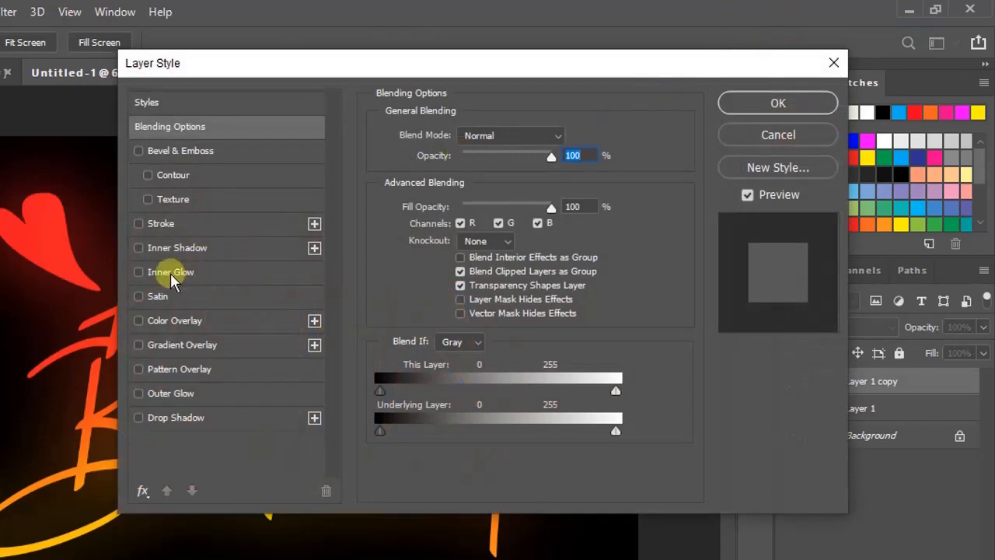
pyautogui.click(170, 273)
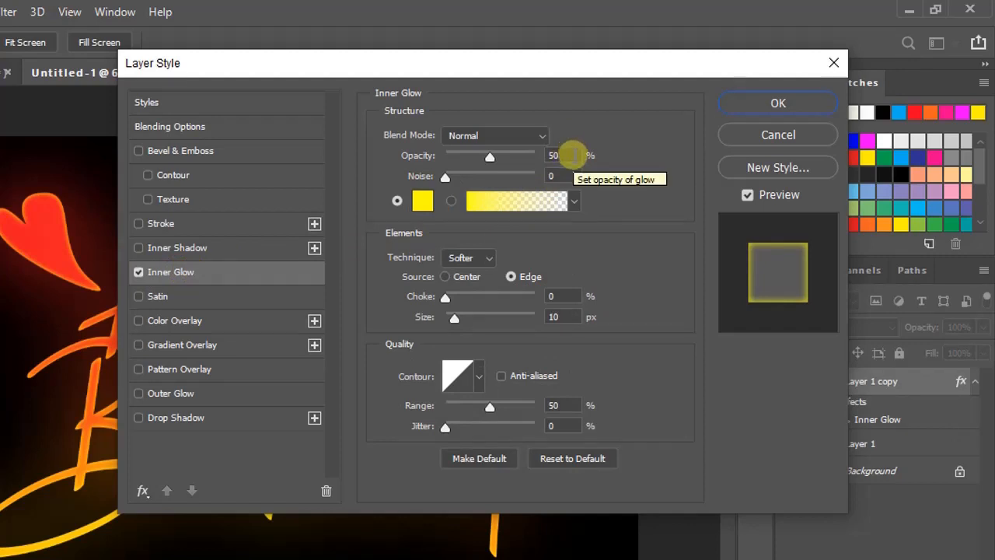
pyautogui.click(570, 155)
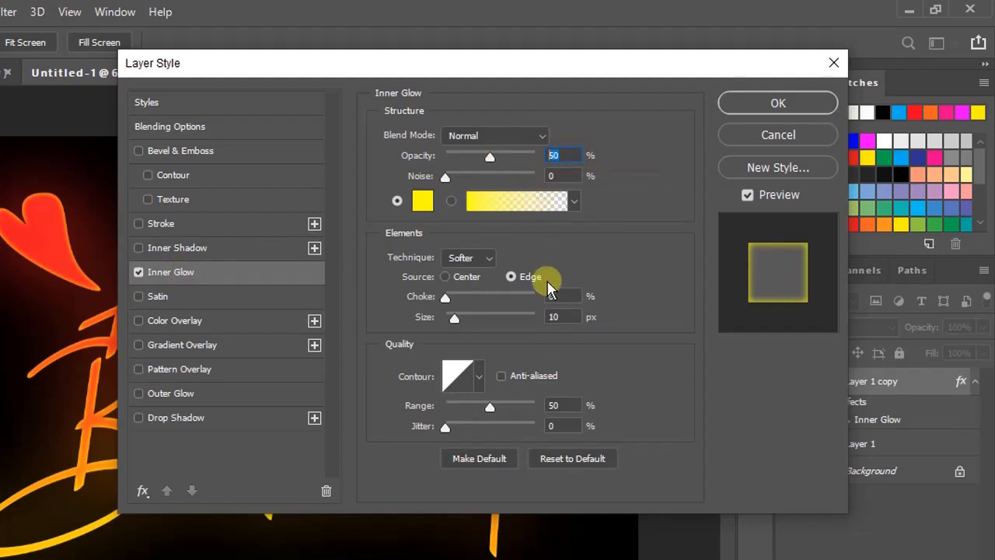
pyautogui.click(565, 316)
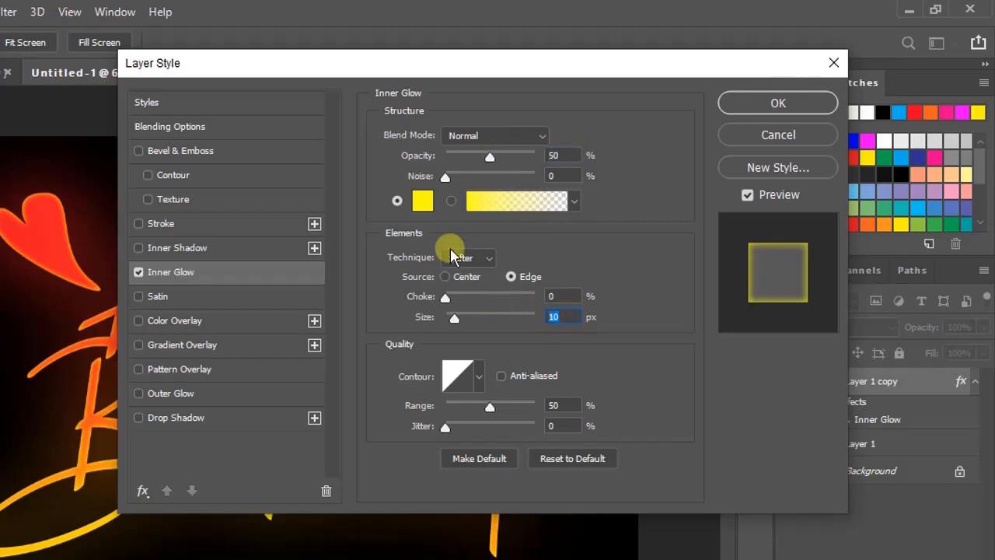
pyautogui.click(422, 201)
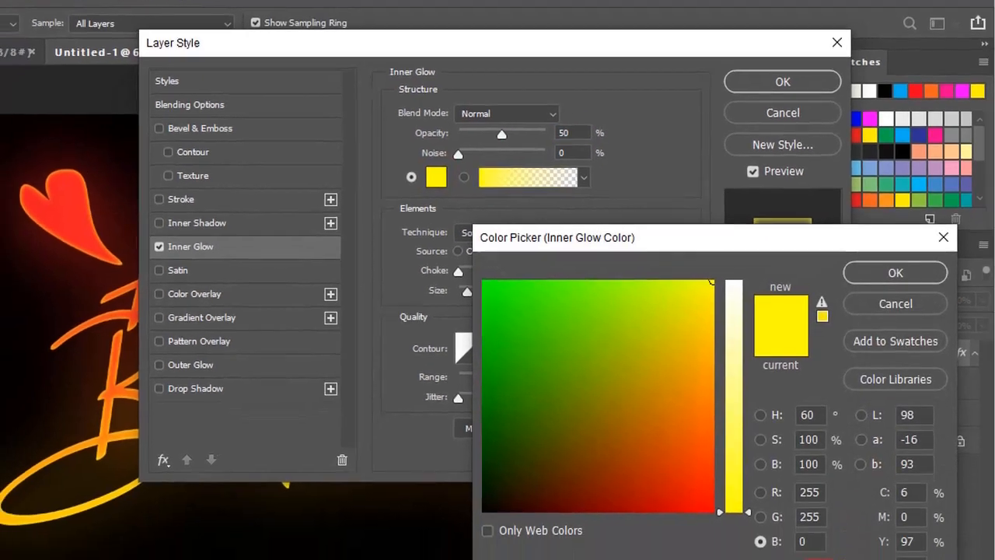
pyautogui.click(774, 559)
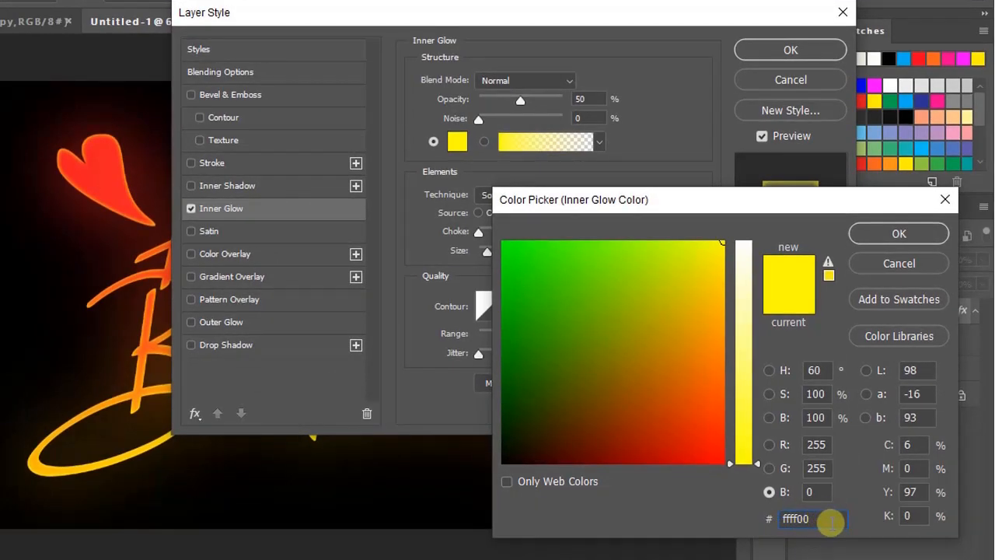
pyautogui.click(899, 233)
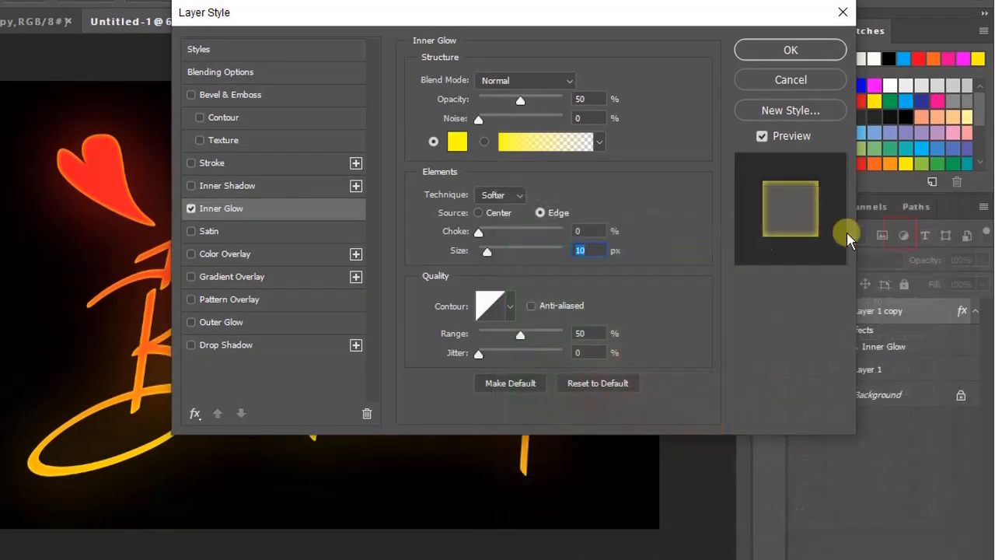
# - Add an Outer Glow to the same layer in Normal mode with 20% opacity, colour ff0000 and a 50 px size
pyautogui.click(224, 322)
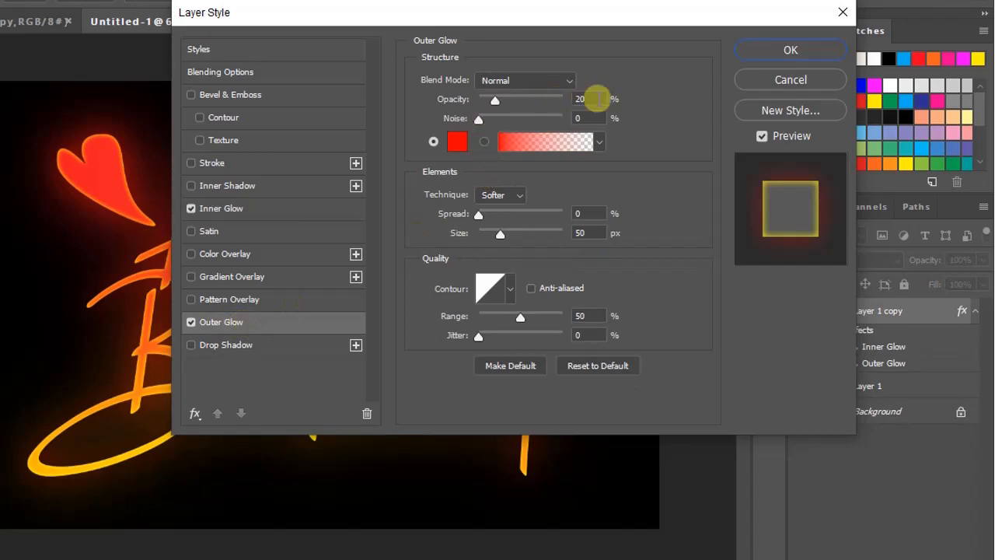
pyautogui.moveTo(595, 98); pyautogui.dragTo(536, 91)
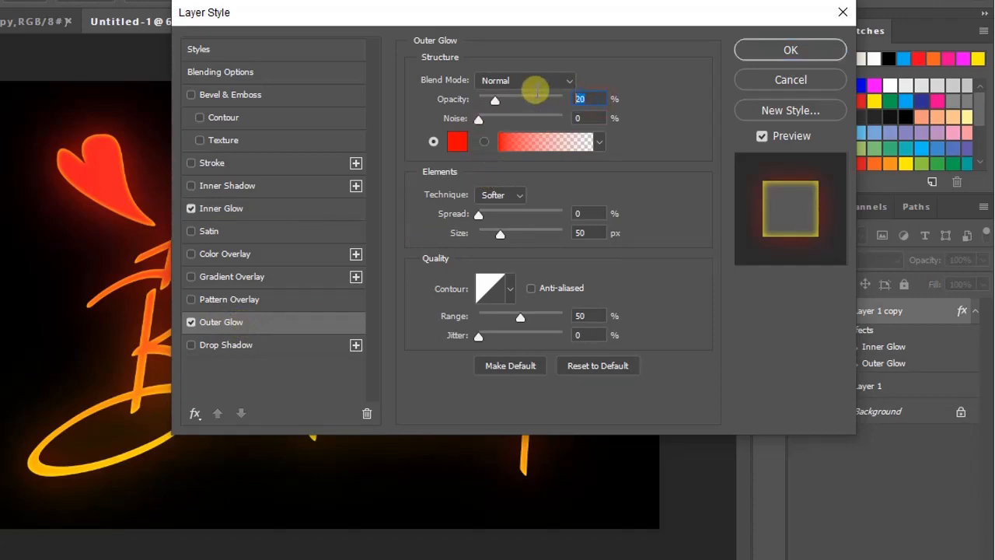
pyautogui.click(454, 143)
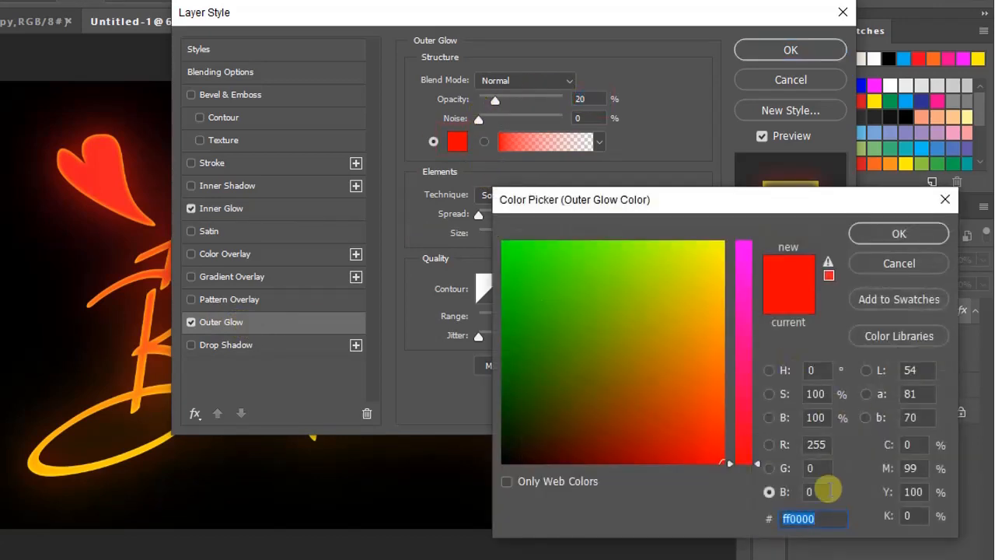
pyautogui.click(826, 519)
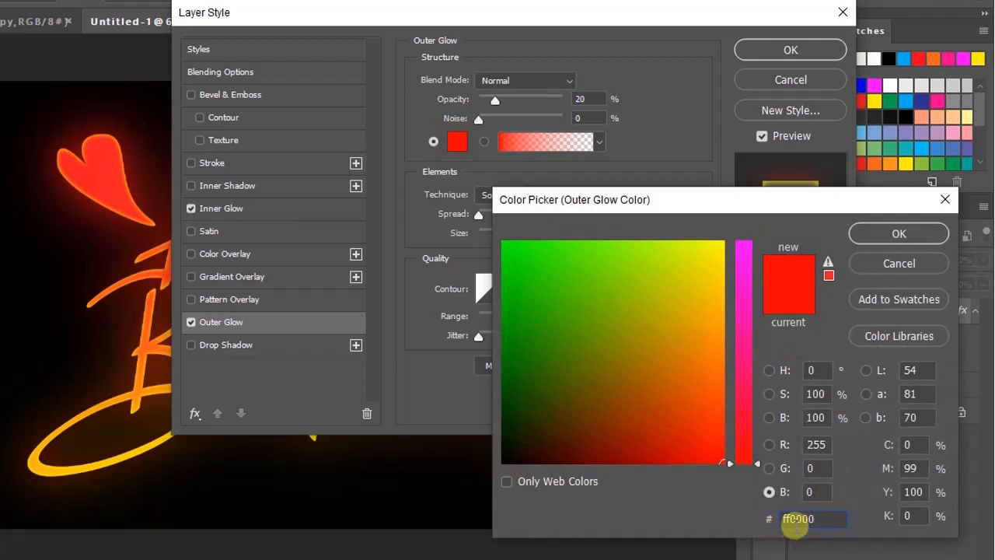
pyautogui.click(882, 234)
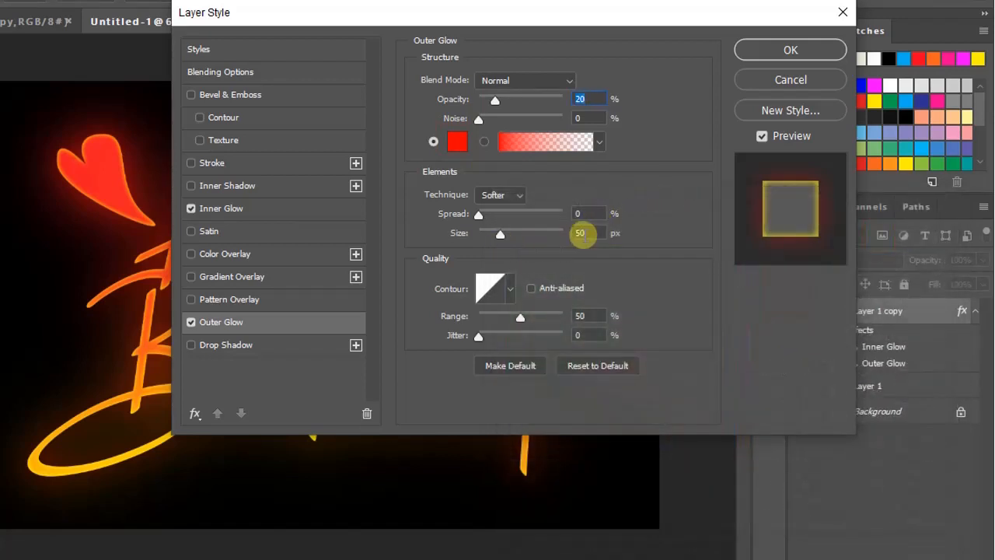
pyautogui.doubleClick(585, 235)
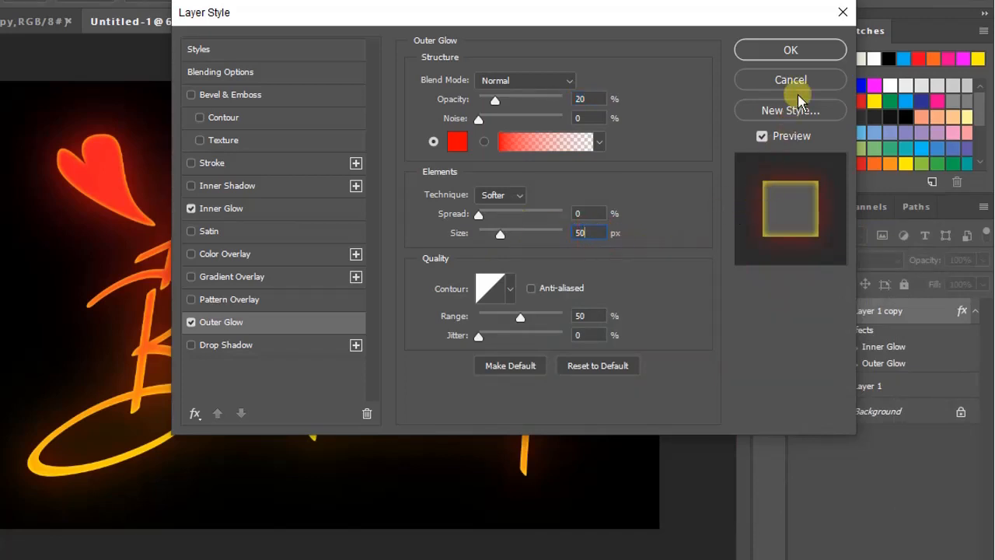
pyautogui.click(794, 52)
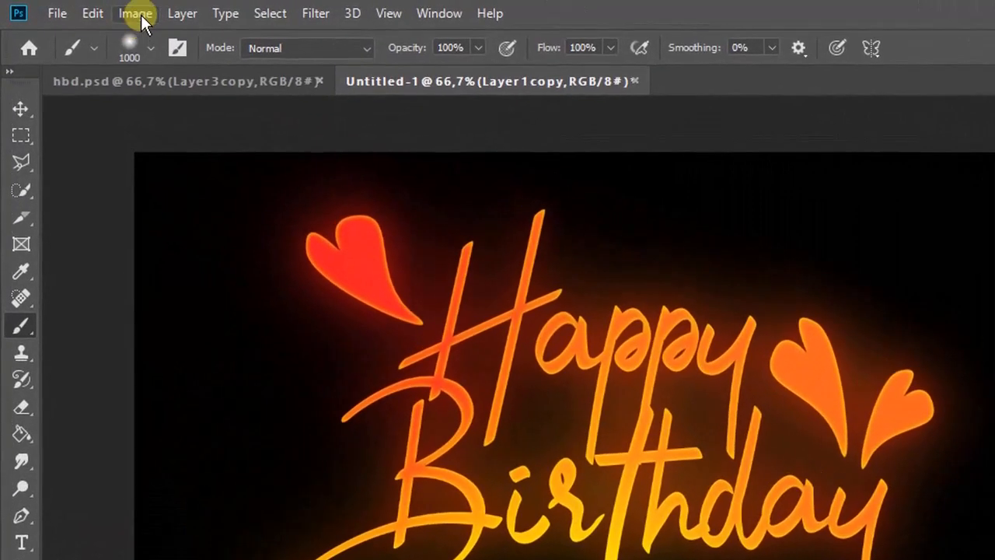
# - Apply an S-shaped Curves adjustment to the lettering copy, with RGB points at about input 71, output 44 and input 157, output 199
pyautogui.click(113, 11)
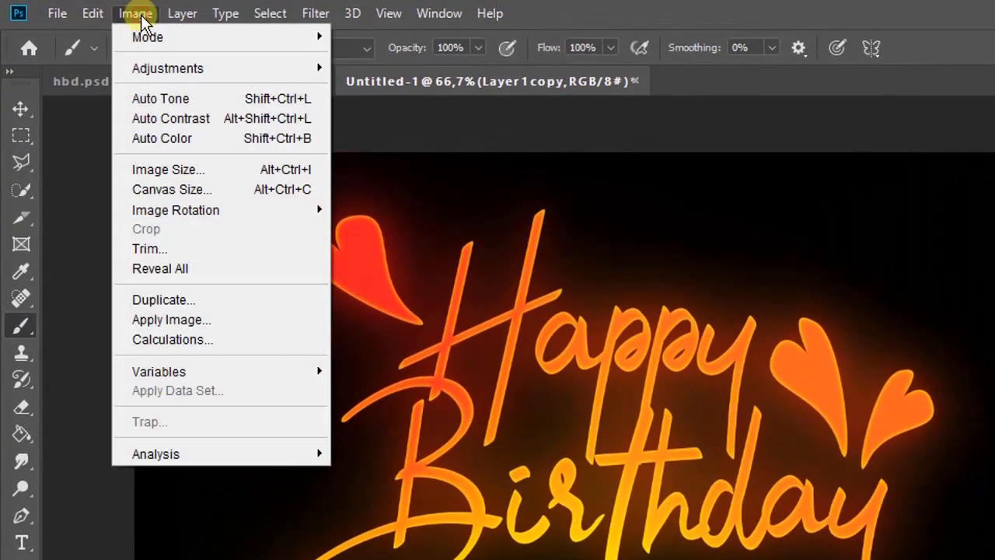
pyautogui.moveTo(189, 58)
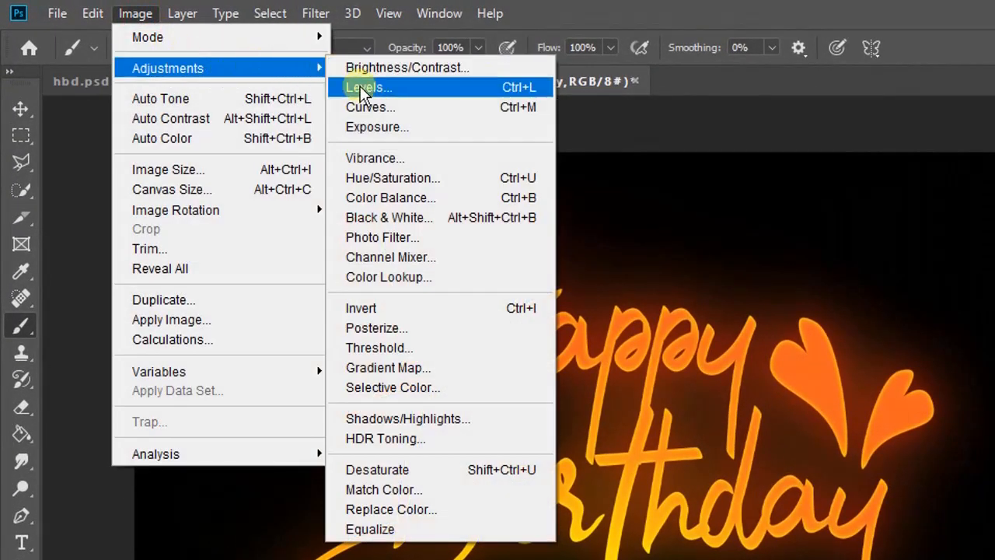
pyautogui.click(427, 109)
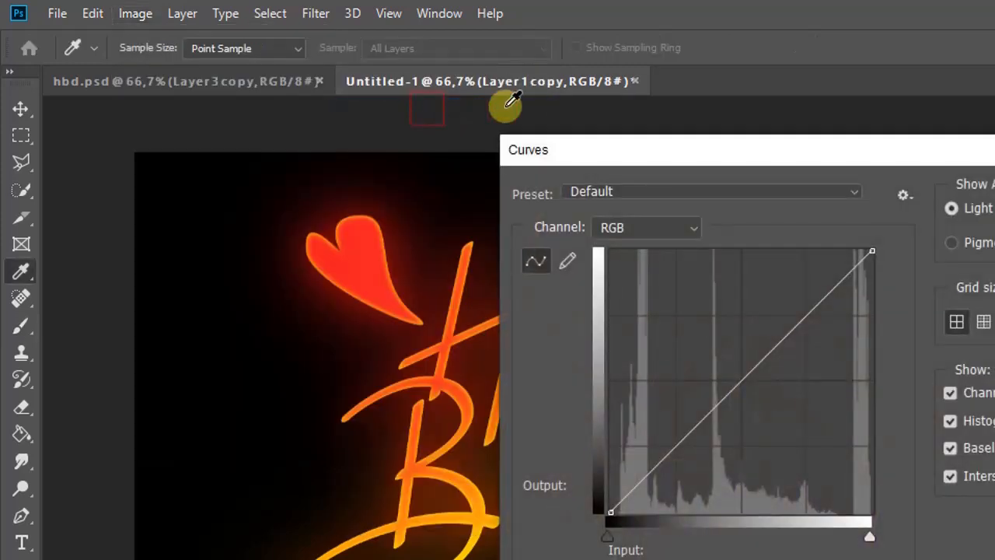
pyautogui.moveTo(591, 155); pyautogui.dragTo(813, 152)
pyautogui.moveTo(709, 132); pyautogui.dragTo(701, 91)
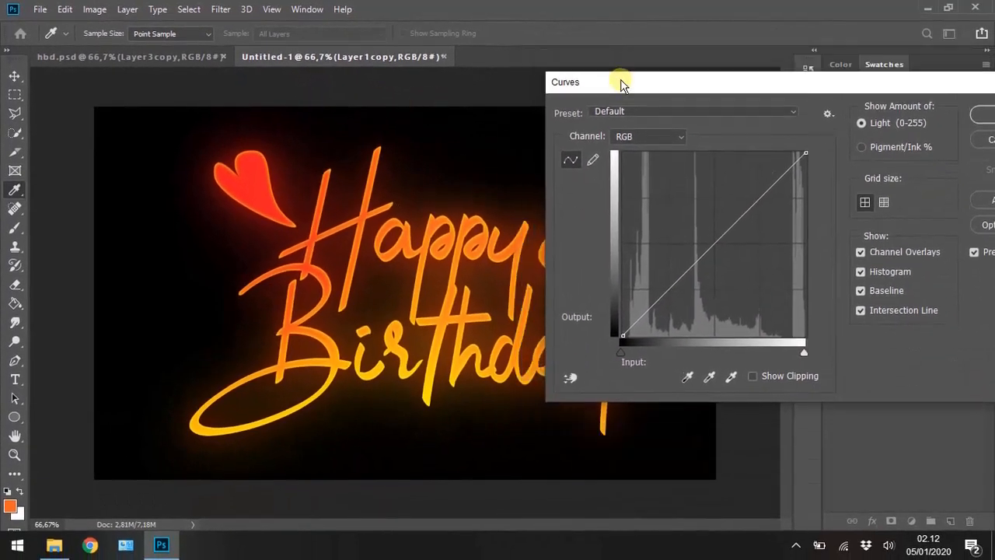
pyautogui.moveTo(566, 73); pyautogui.dragTo(531, 62)
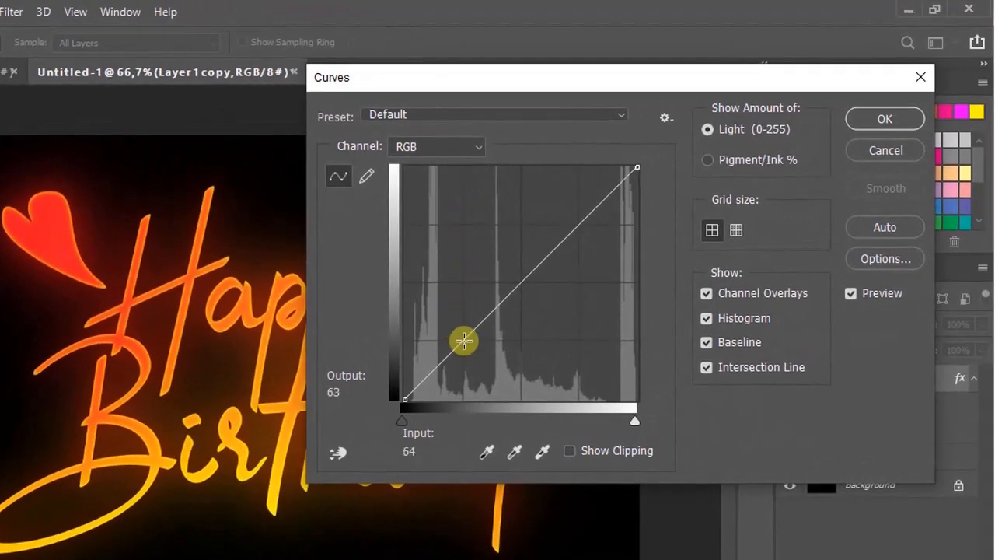
pyautogui.moveTo(464, 340); pyautogui.dragTo(469, 359)
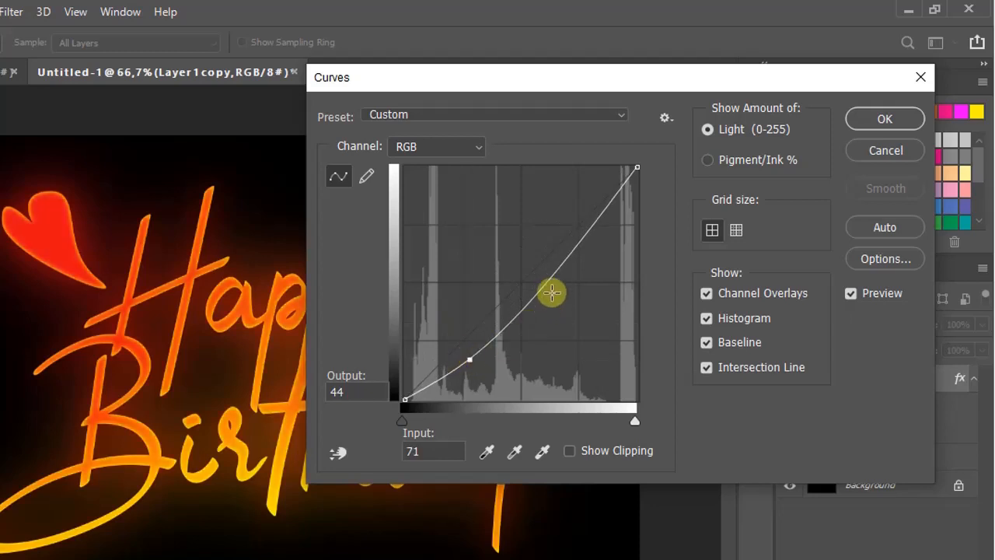
pyautogui.moveTo(566, 263); pyautogui.dragTo(548, 218)
pyautogui.moveTo(524, 82); pyautogui.dragTo(359, 68)
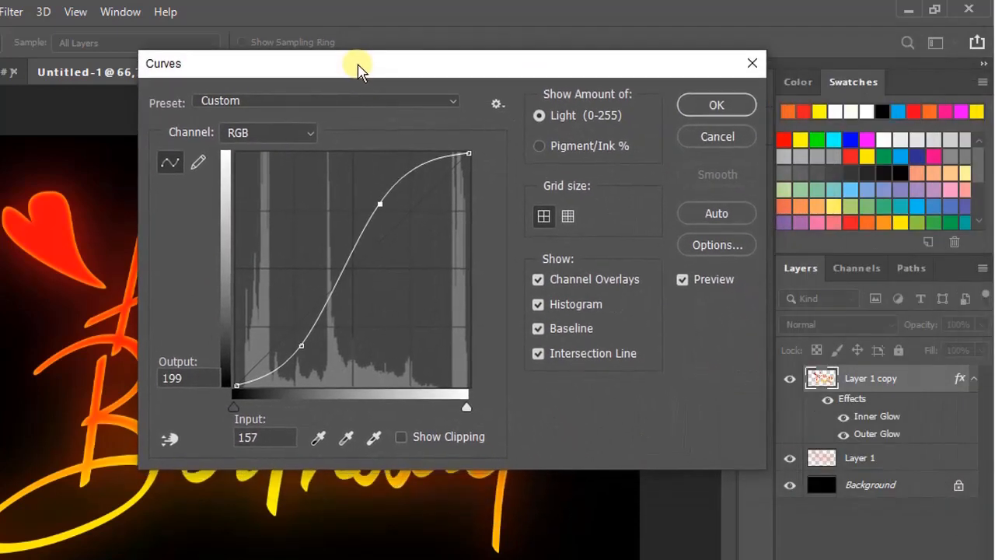
pyautogui.click(716, 105)
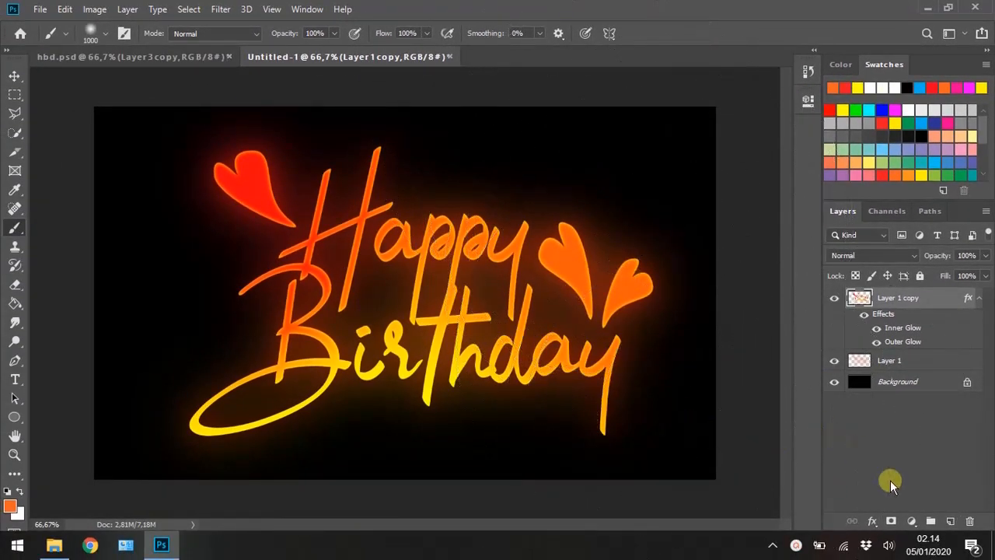
# - Paint soft red over the right side and blue over the lower-left area of a new top layer, and set its blend mode to Hue
pyautogui.click(951, 522)
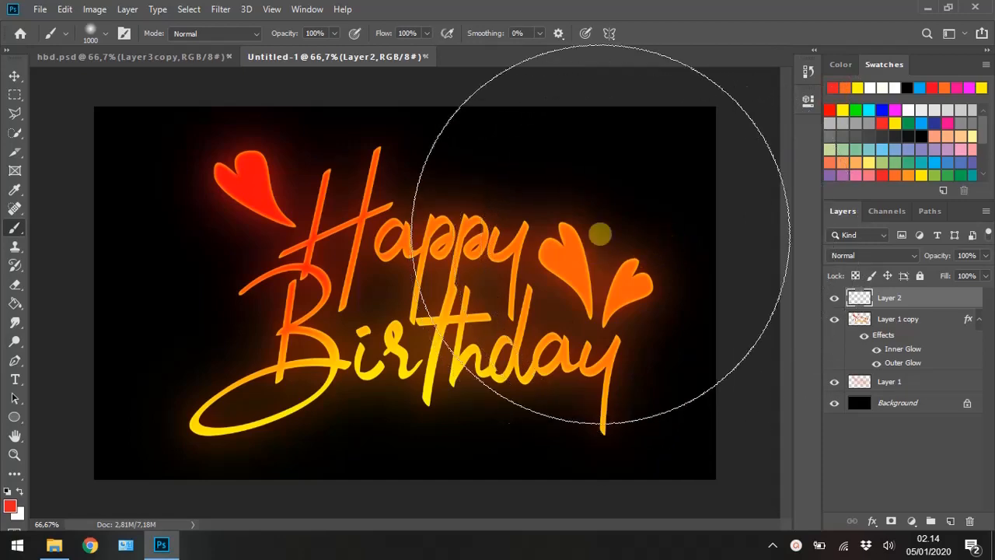
pyautogui.click(613, 252)
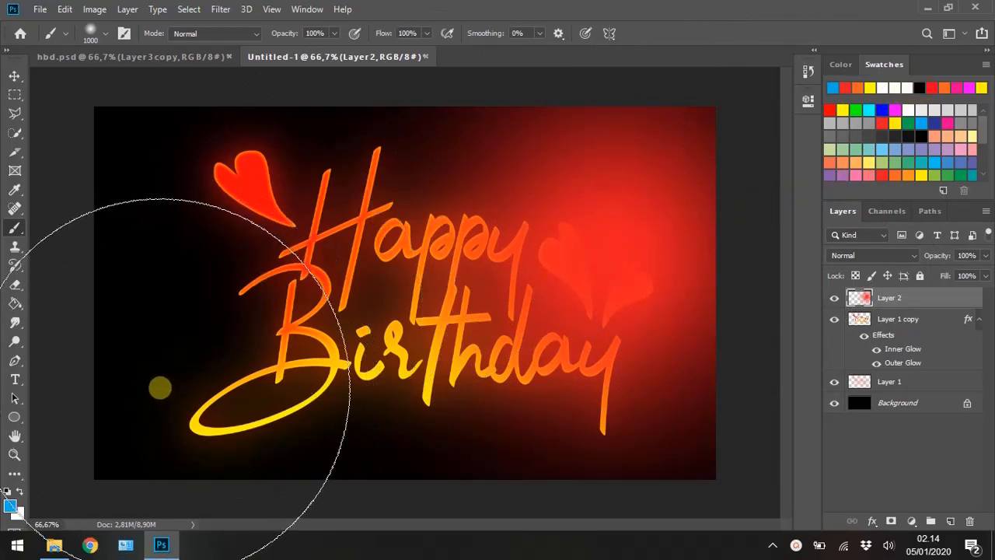
pyautogui.click(183, 382)
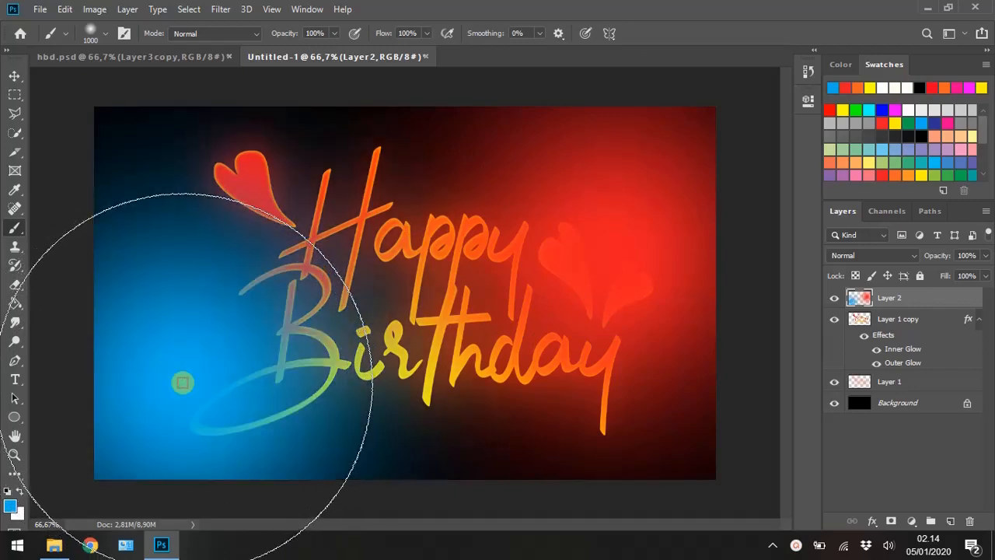
pyautogui.click(187, 371)
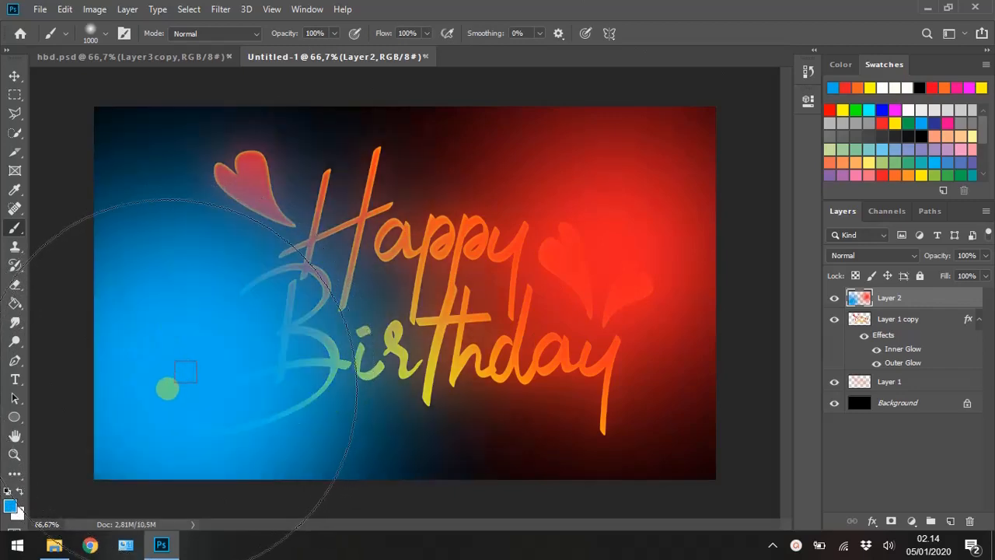
pyautogui.hotkey('ctrl', 'z')
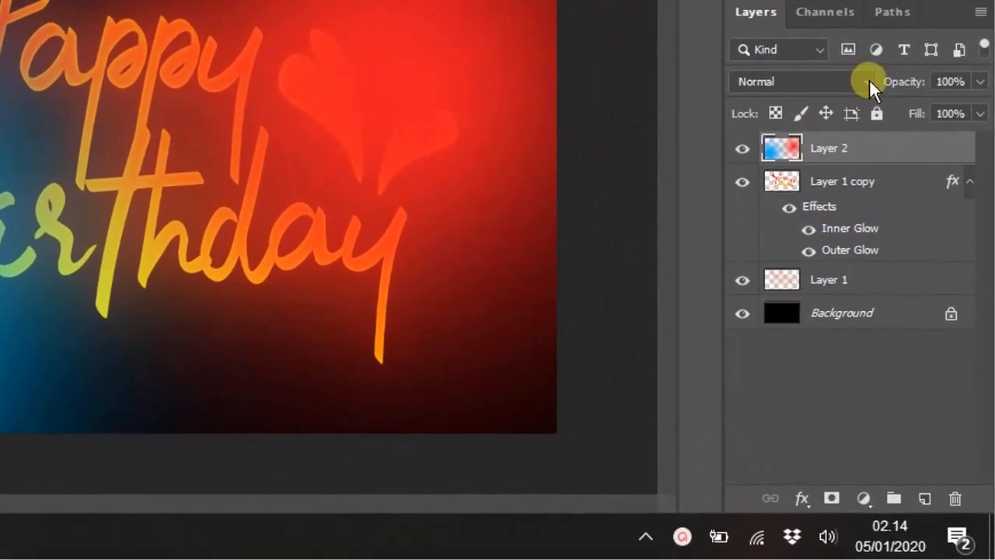
pyautogui.click(915, 254)
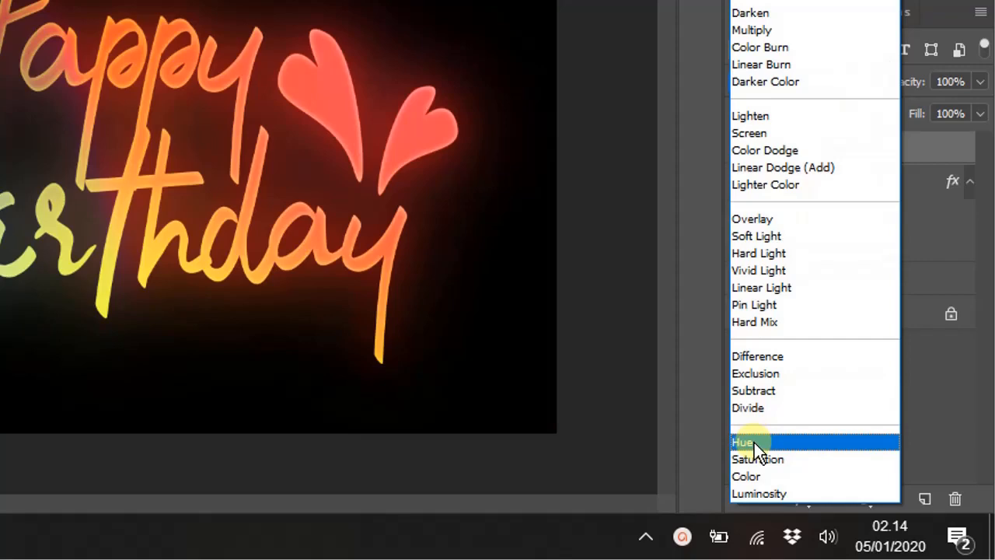
pyautogui.click(757, 443)
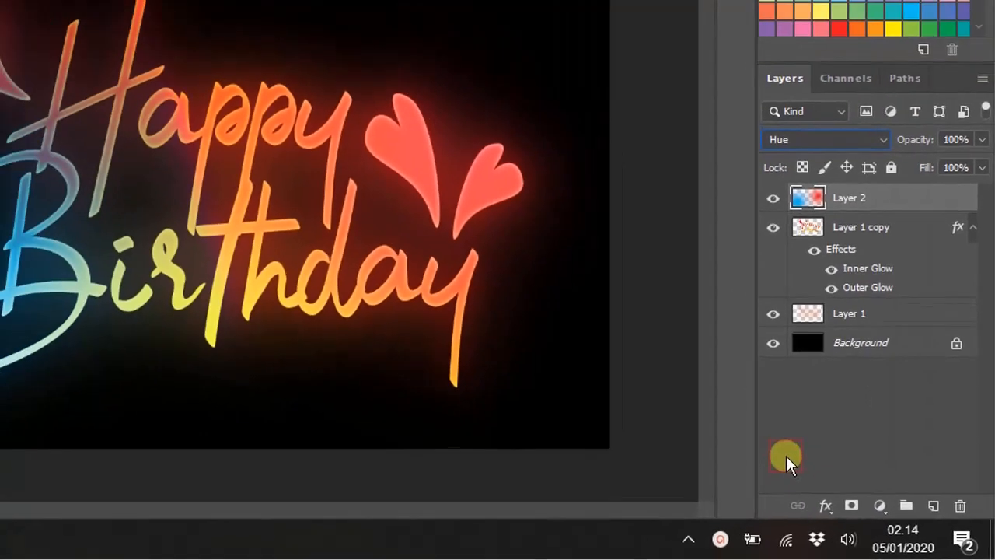